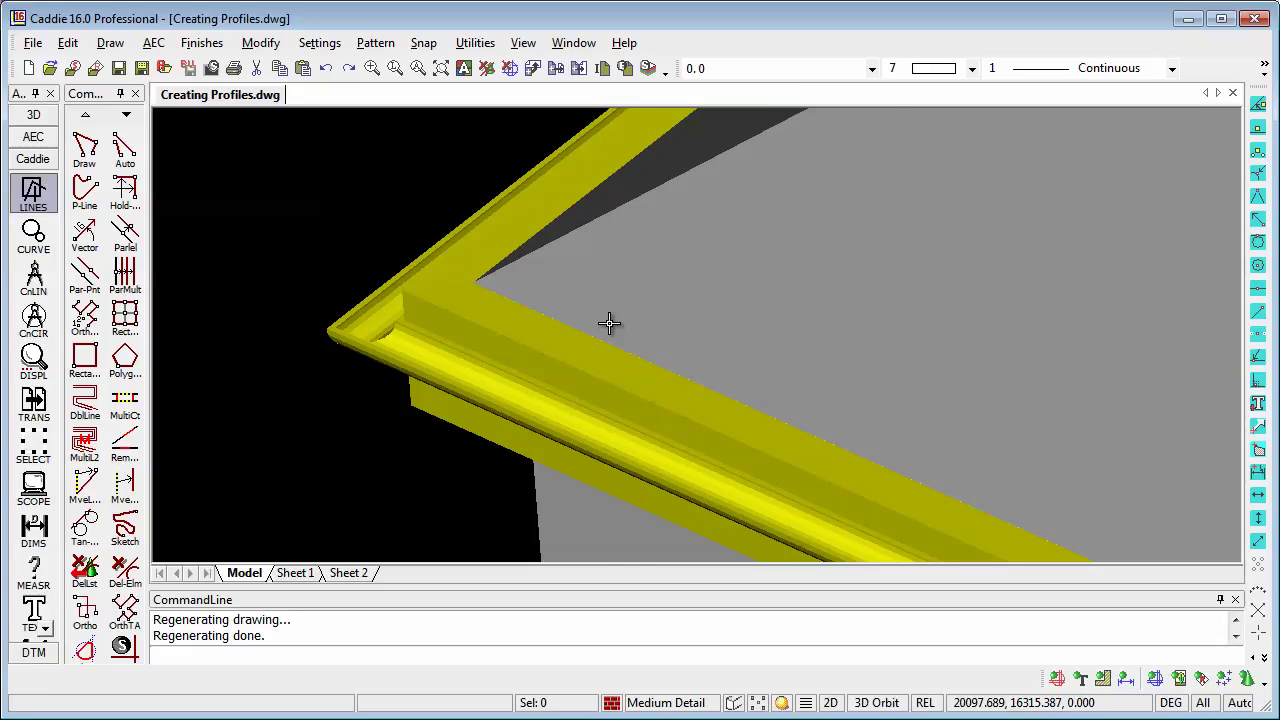
# Step: Orbit around the roof edge, select and deselect the roof, and zoom to inspect it
pyautogui.moveTo(608, 323)
pyautogui.mouseDown()
pyautogui.moveTo(714, 297)
pyautogui.moveTo(586, 342)
pyautogui.moveTo(820, 289)
pyautogui.moveTo(1006, 383)
pyautogui.moveTo(1022, 336)
pyautogui.mouseUp()
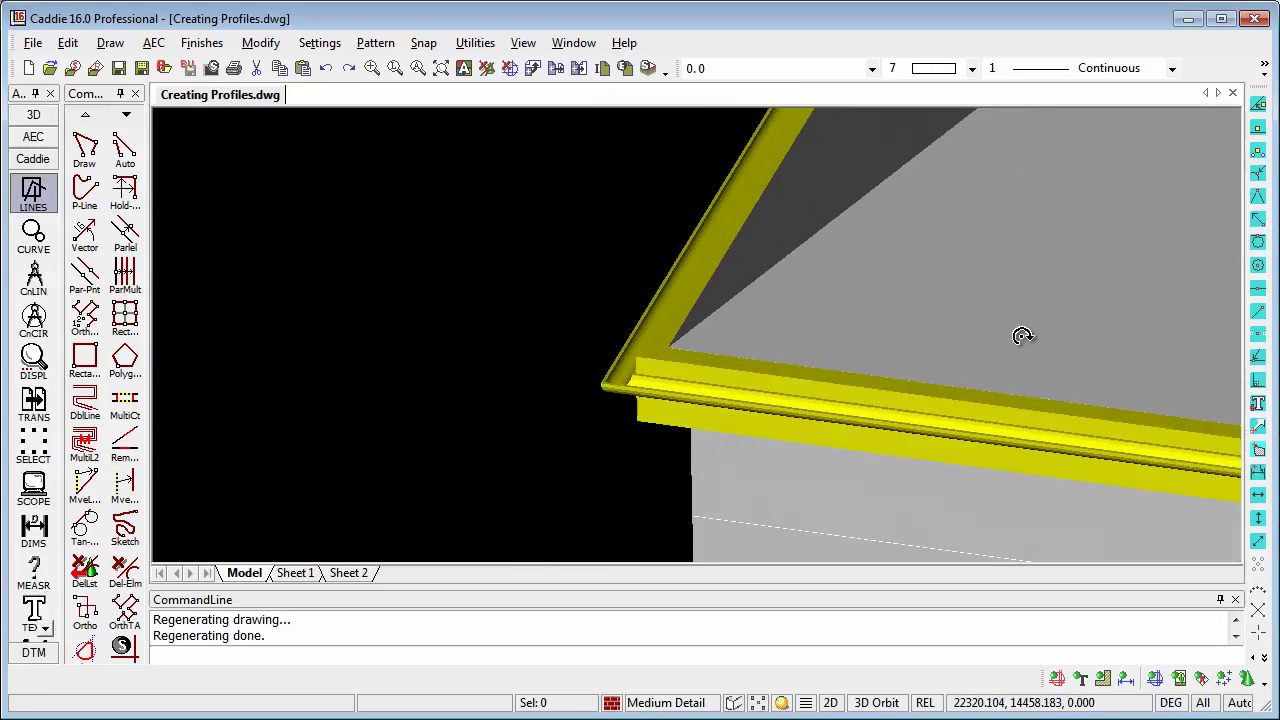
pyautogui.click(1011, 249)
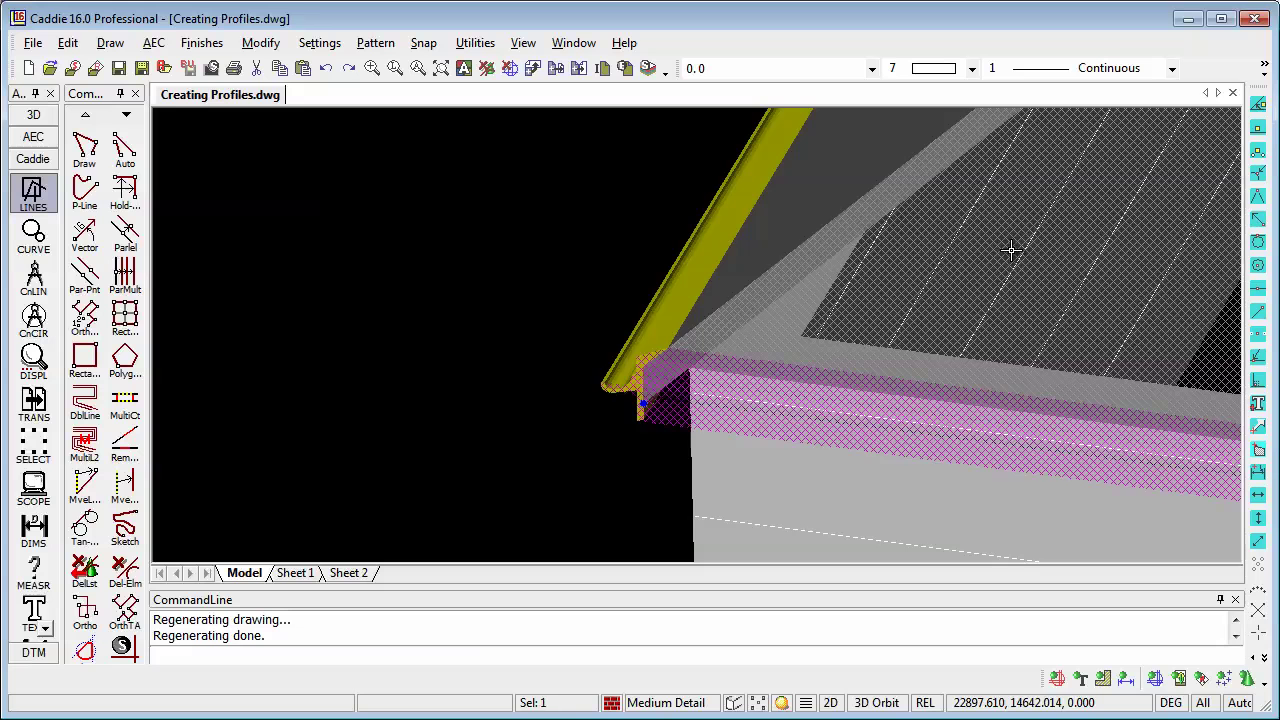
pyautogui.click(737, 408)
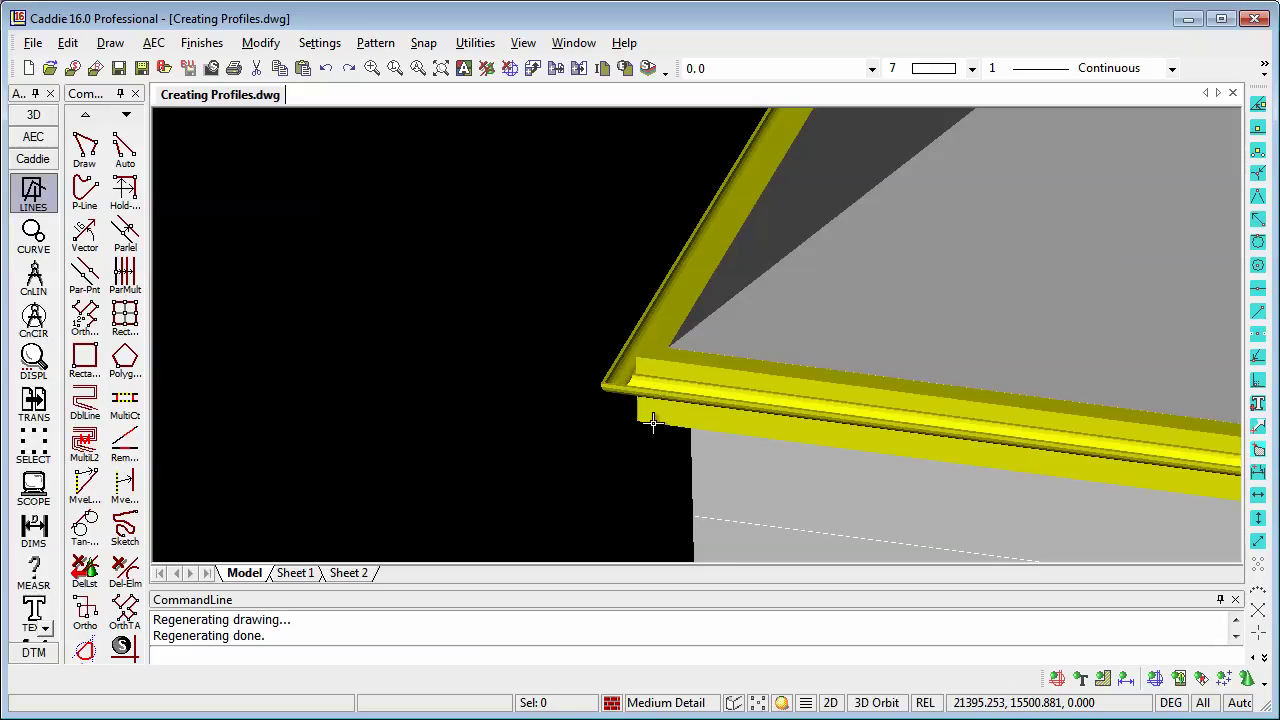
pyautogui.scroll(2, 653, 362)
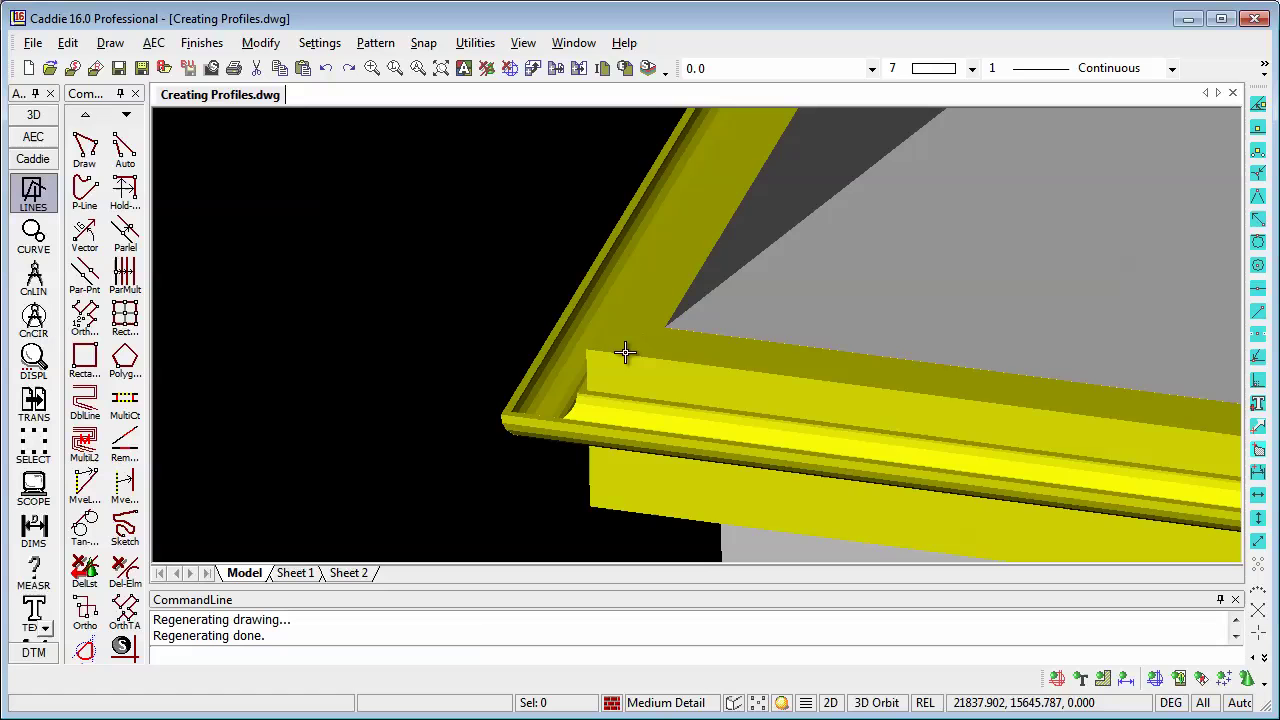
pyautogui.scroll(-1, 700, 334)
pyautogui.scroll(-1, 705, 345)
pyautogui.scroll(-1, 708, 360)
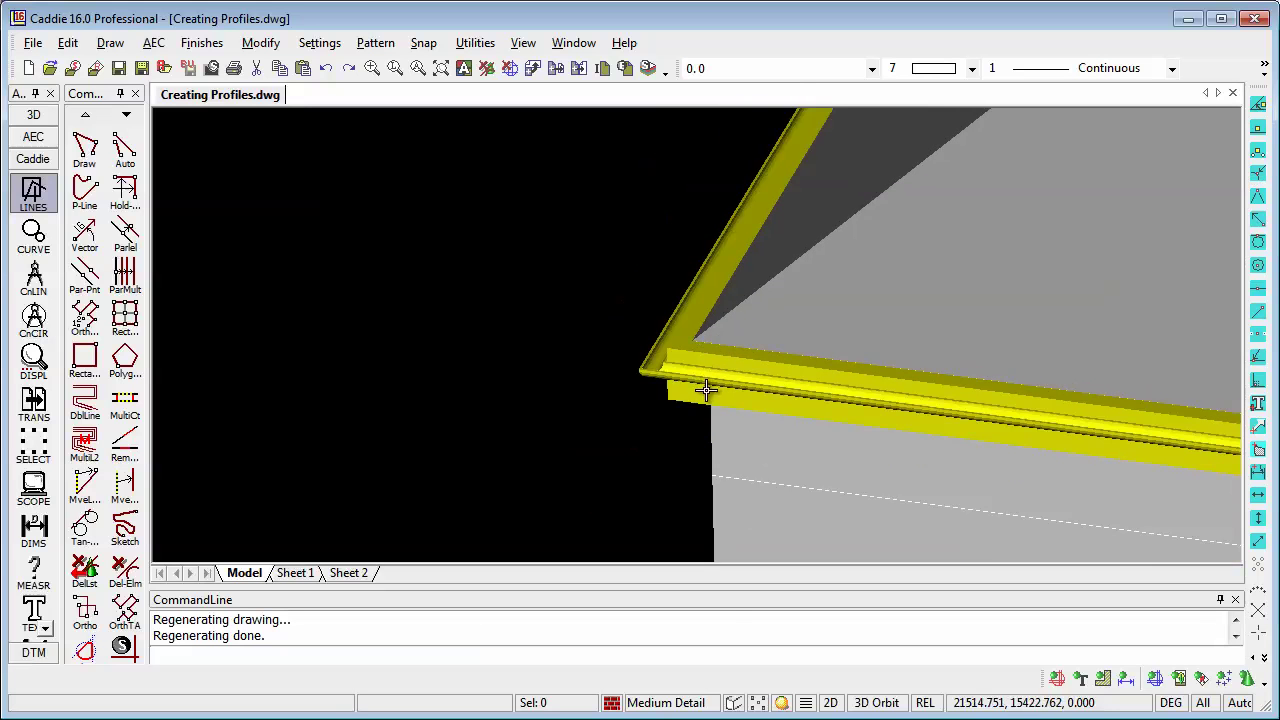
pyautogui.scroll(-1, 700, 385)
pyautogui.scroll(-1, 700, 375)
pyautogui.scroll(-1, 707, 369)
pyautogui.scroll(1, 645, 415)
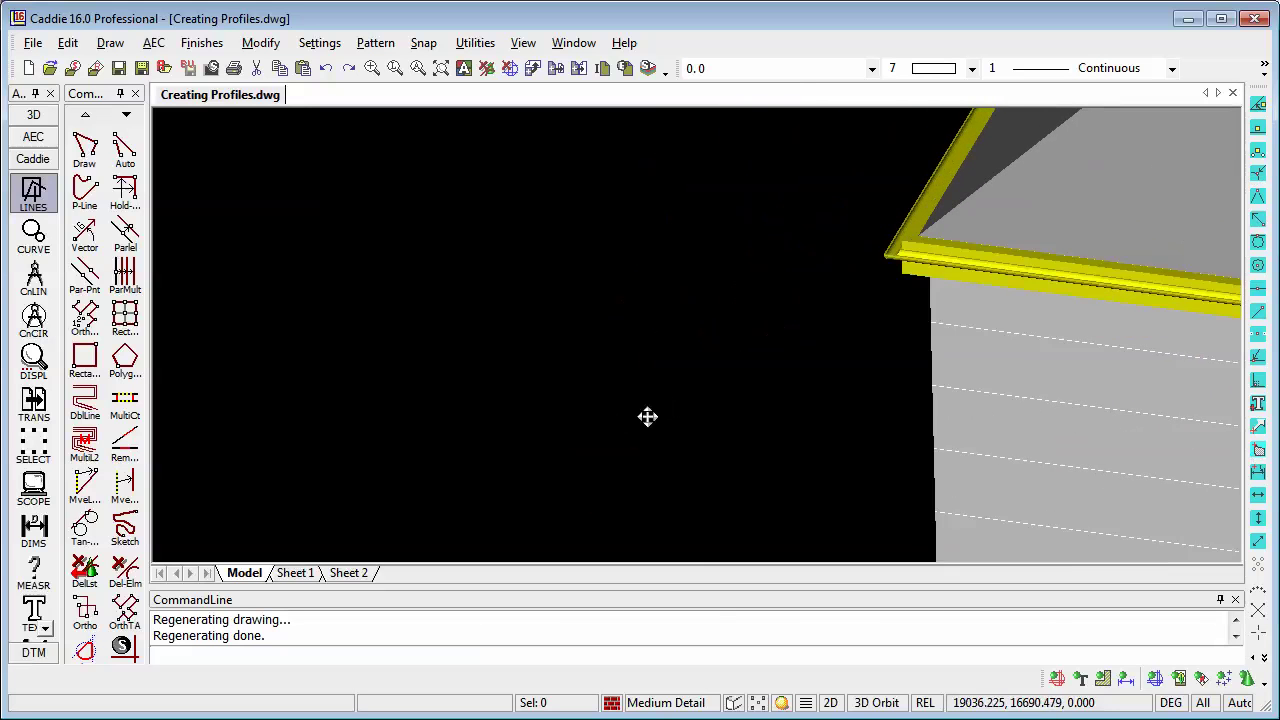
pyautogui.scroll(1, 646, 417)
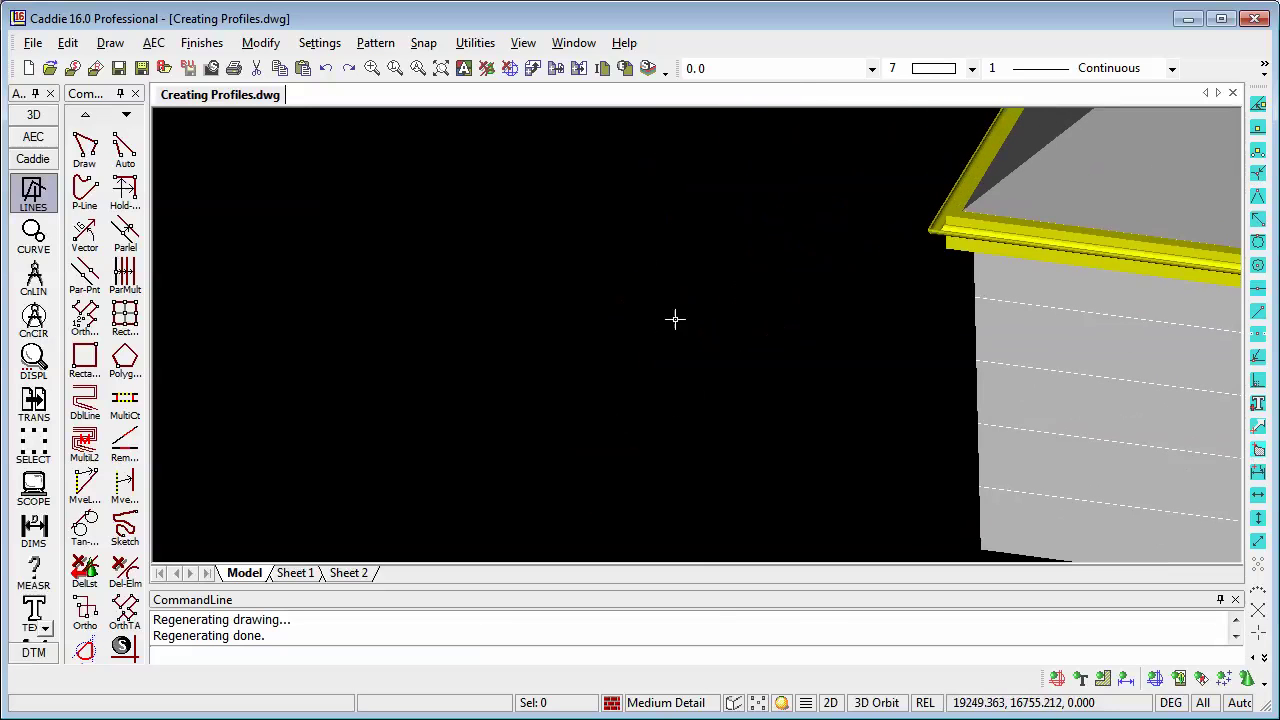
# Step: Switch to Top View and frame the gutter detail with its 35°, 146 and 131 dimensions
pyautogui.click(523, 43)
pyautogui.click(571, 544)
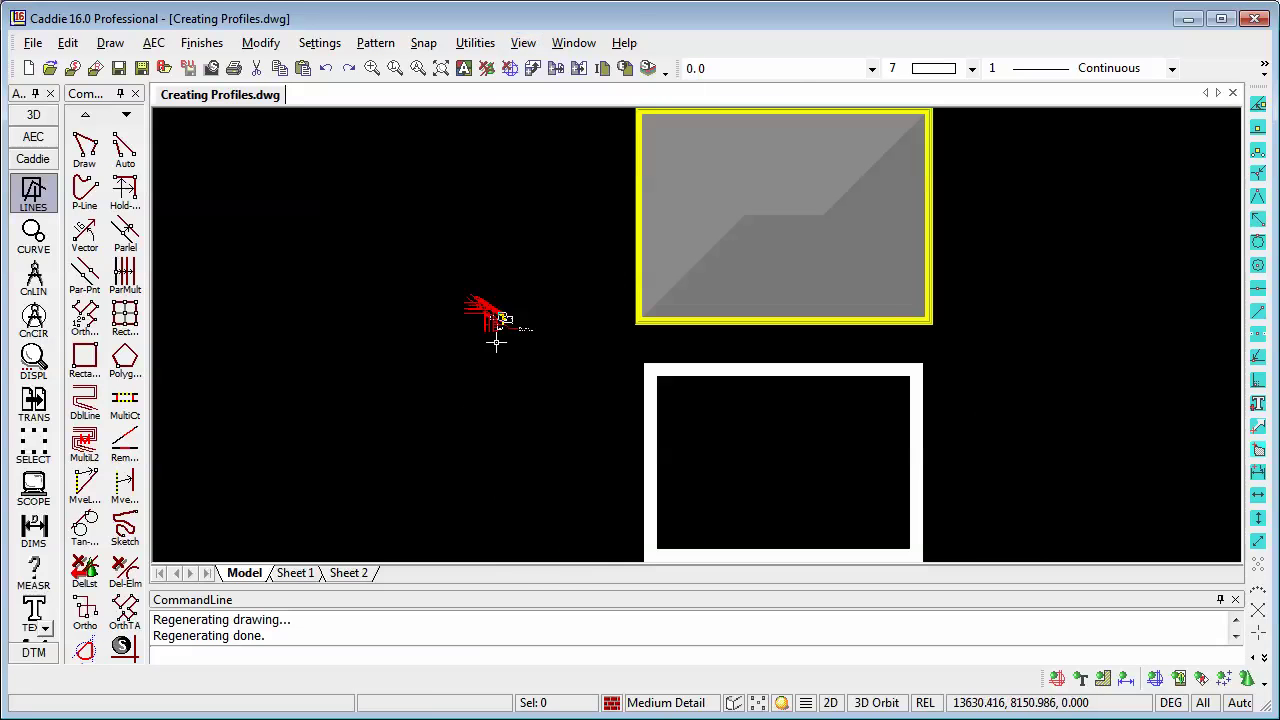
pyautogui.scroll(1, 495, 335)
pyautogui.scroll(1, 491, 330)
pyautogui.scroll(1, 520, 325)
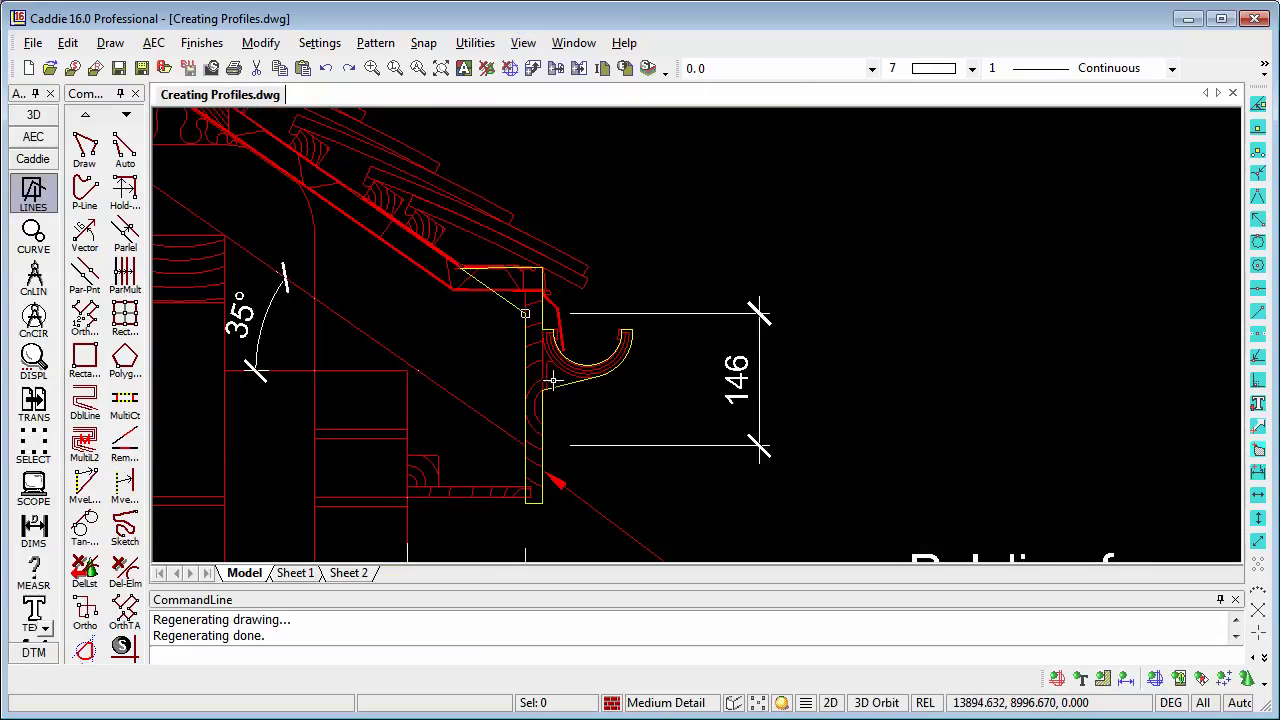
pyautogui.moveTo(548, 320); pyautogui.dragTo(557, 384, button='middle')
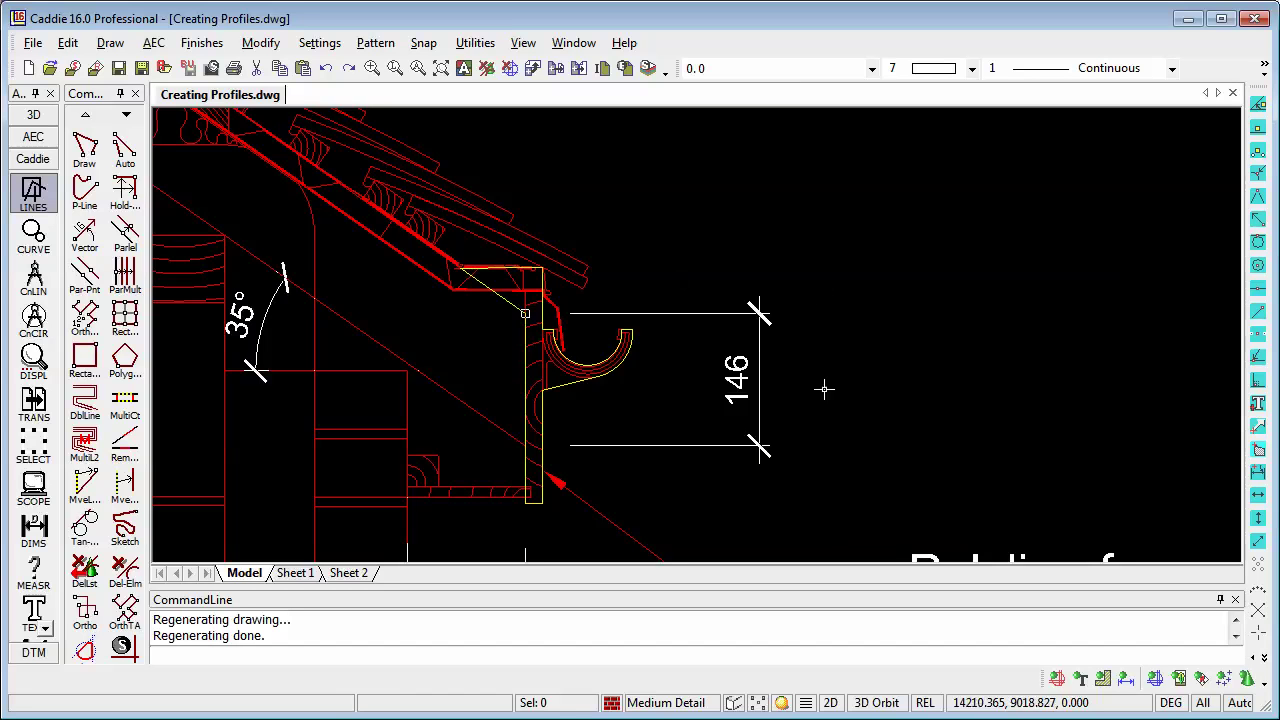
pyautogui.moveTo(826, 386); pyautogui.dragTo(757, 297, button='middle')
pyautogui.moveTo(651, 316); pyautogui.dragTo(725, 372, button='middle')
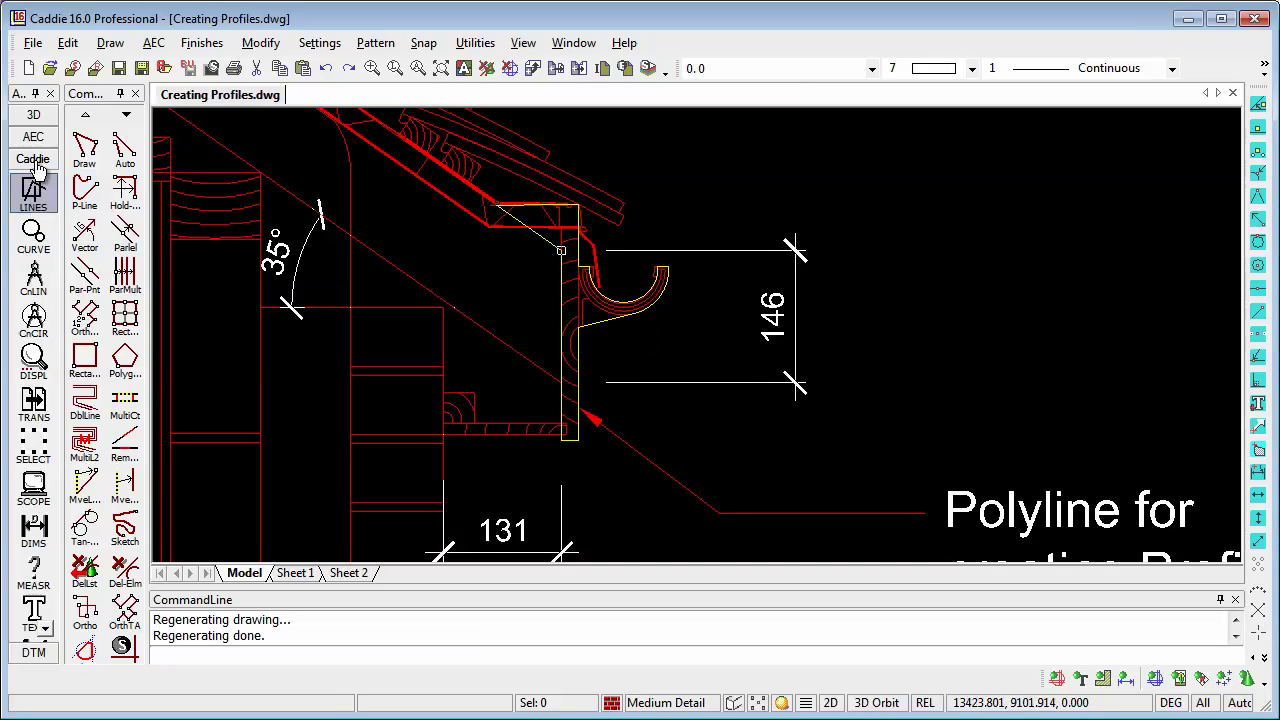
# Step: Start a polyline with Auto Snap on, from the eave corner along the gutter top
pyautogui.click(85, 192)
pyautogui.rightClick(505, 289)
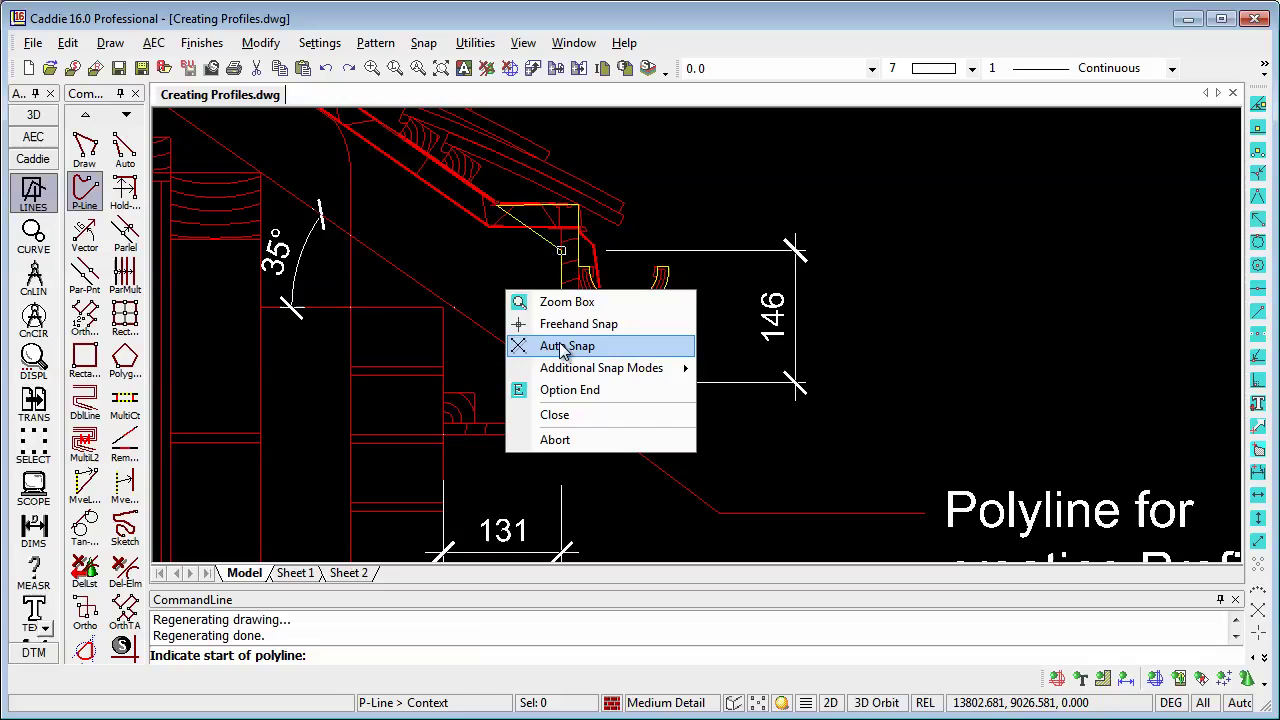
pyautogui.click(548, 345)
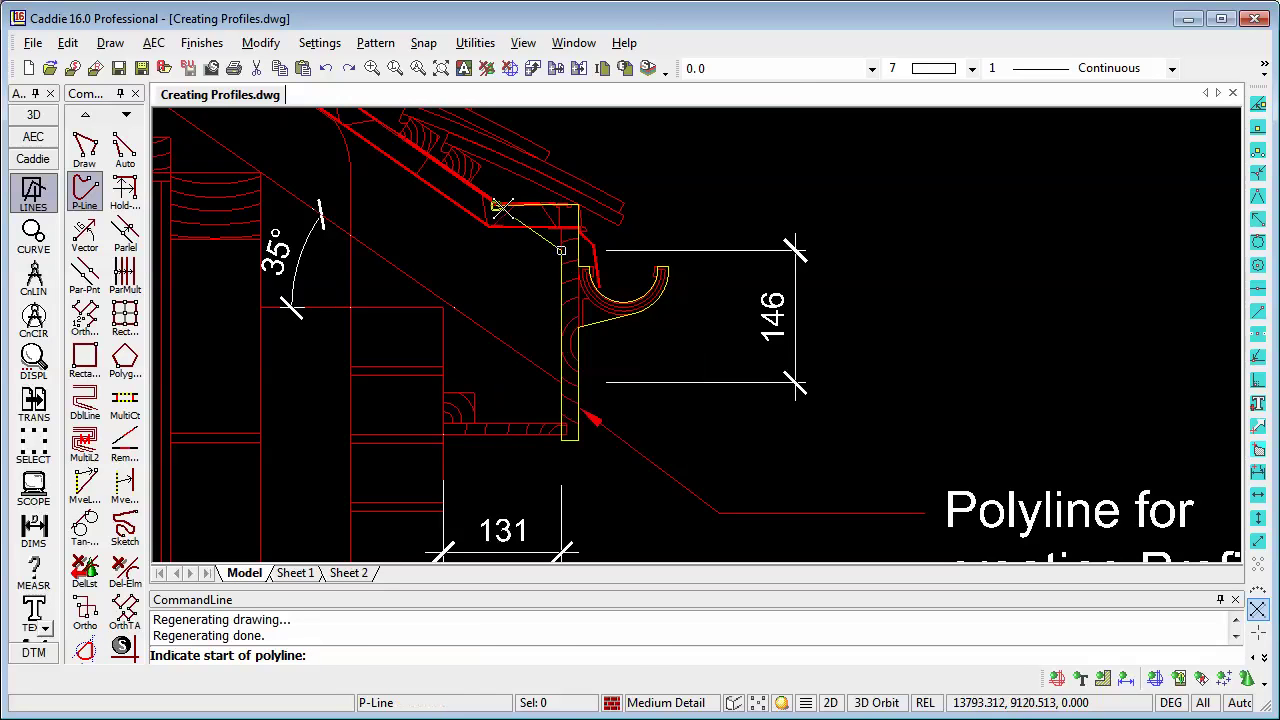
pyautogui.click(498, 207)
pyautogui.scroll(1, 579, 262)
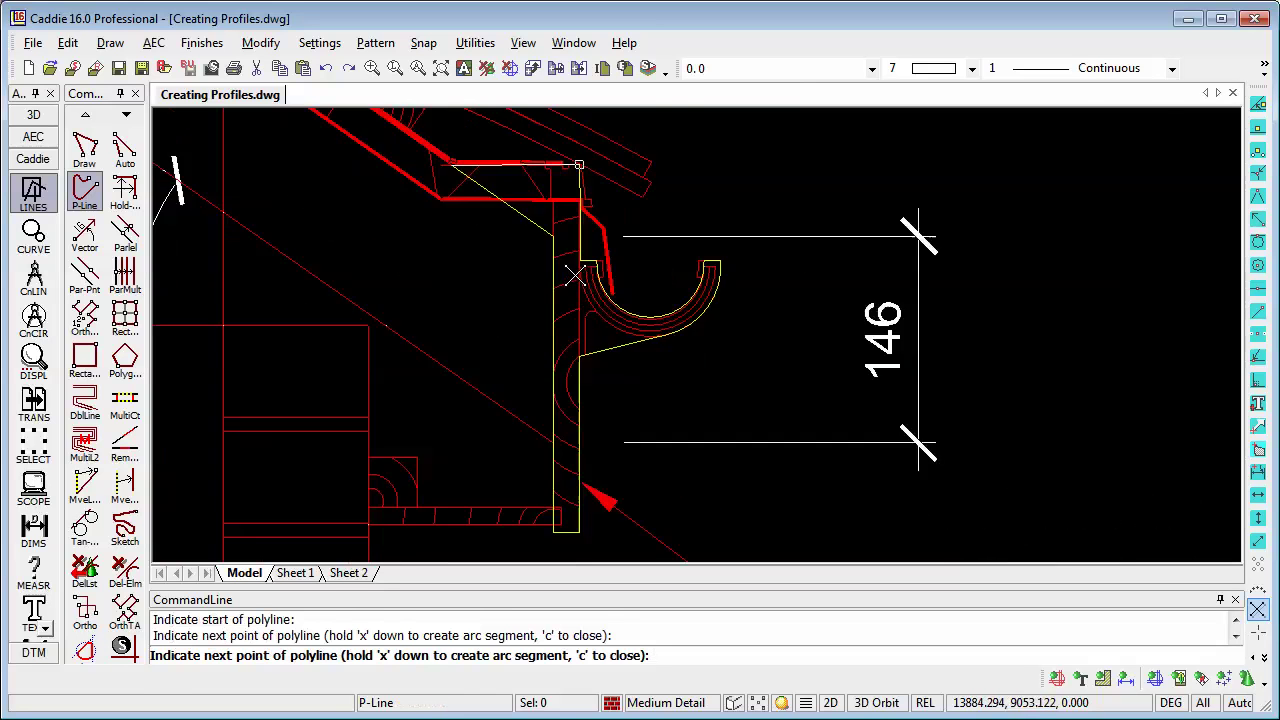
pyautogui.scroll(1, 580, 255)
pyautogui.click(585, 246)
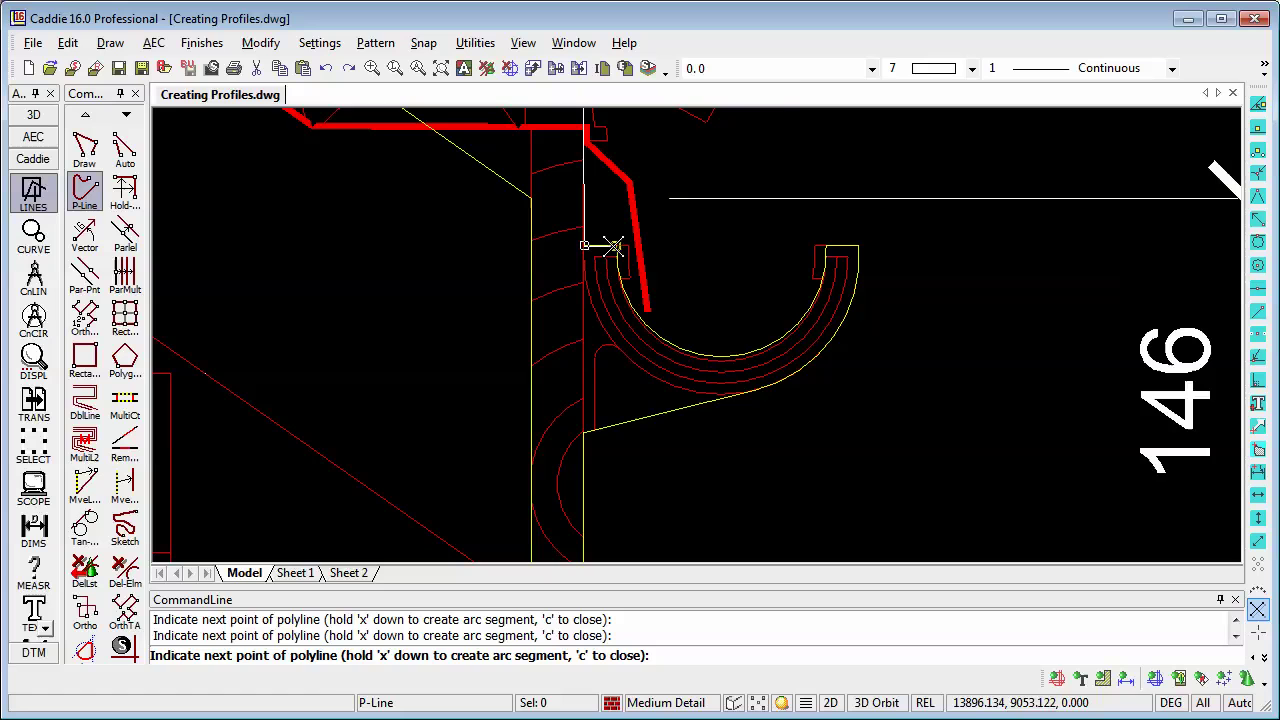
pyautogui.click(615, 246)
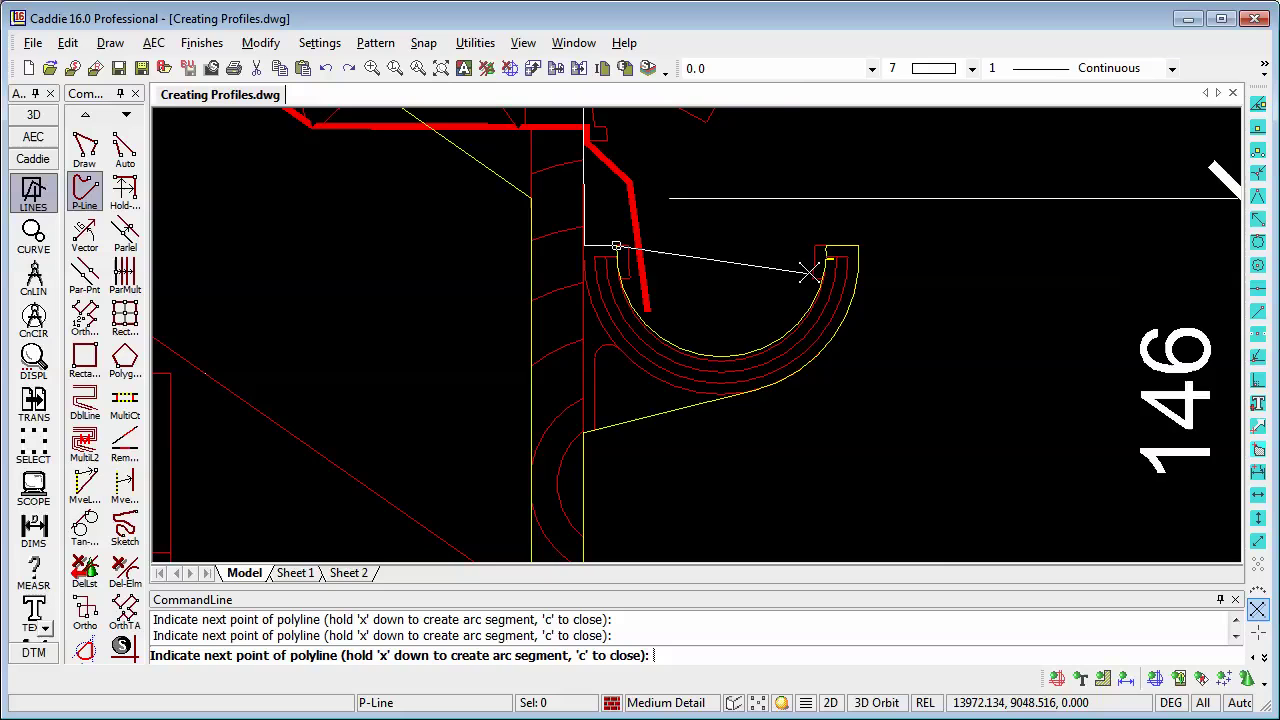
# Step: Add two arc segments tracing the gutter's outer rim and curve
pyautogui.press('x')
pyautogui.click(826, 246)
pyautogui.click(730, 352)
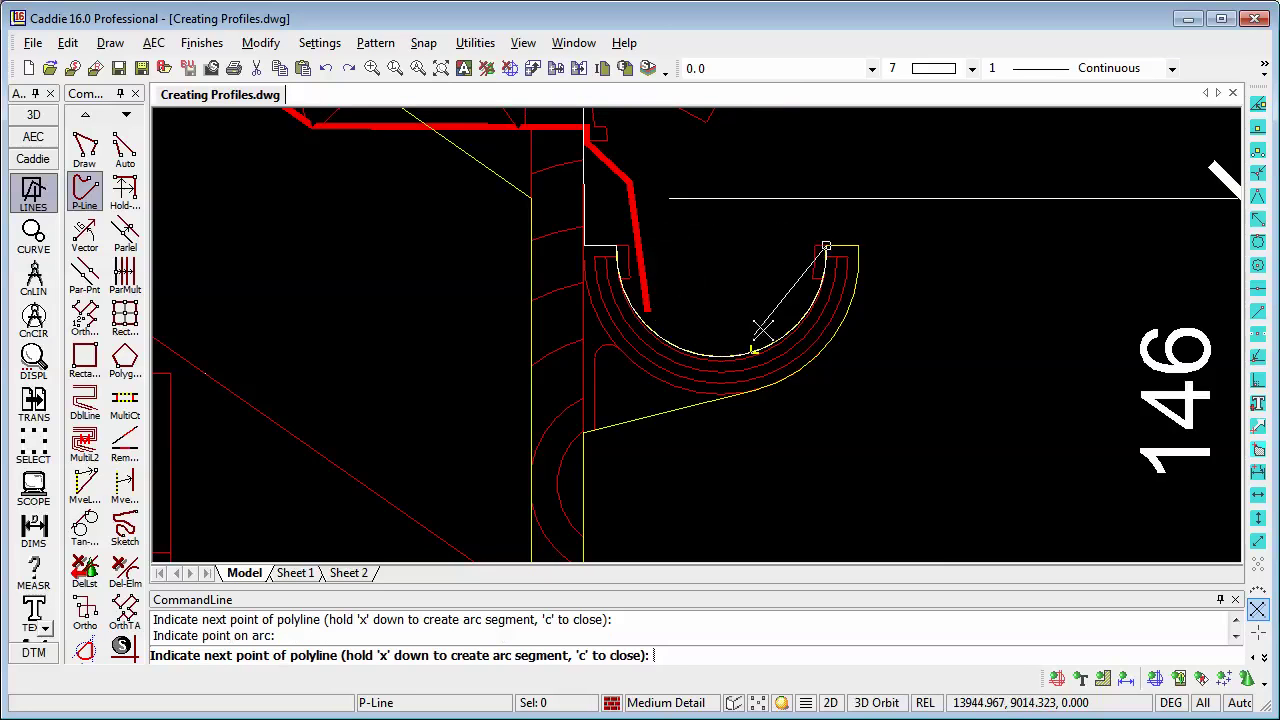
pyautogui.press('x')
pyautogui.click(755, 390)
pyautogui.click(828, 362)
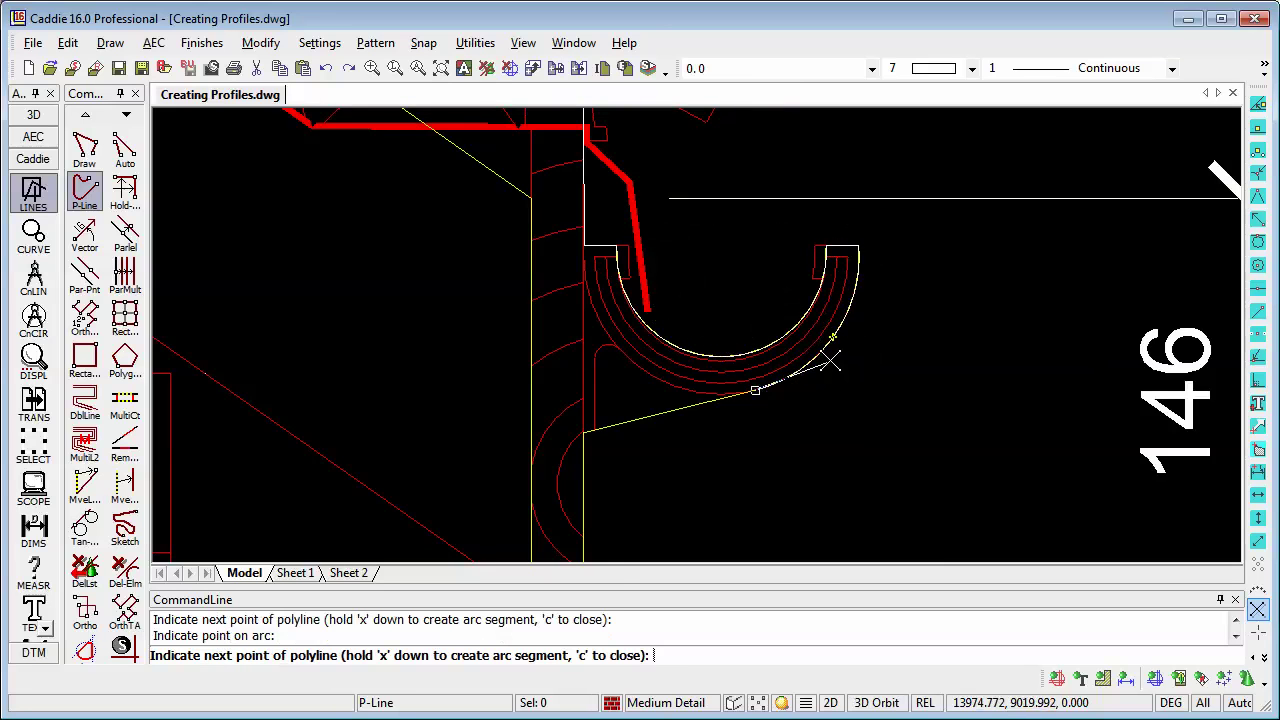
# Step: Add the wall-line, bottom-corner and fascia-top points, then end the polyline
pyautogui.click(583, 430)
pyautogui.scroll(-3, 668, 390)
pyautogui.scroll(-2, 674, 373)
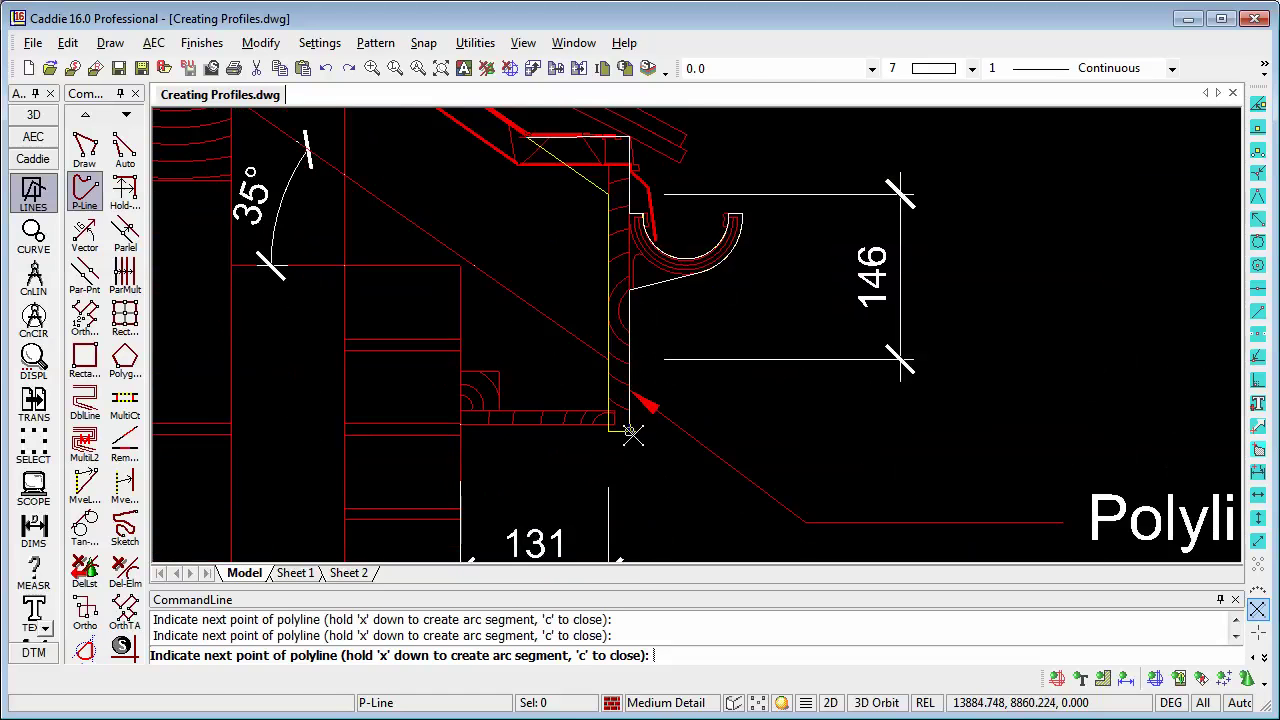
pyautogui.click(610, 430)
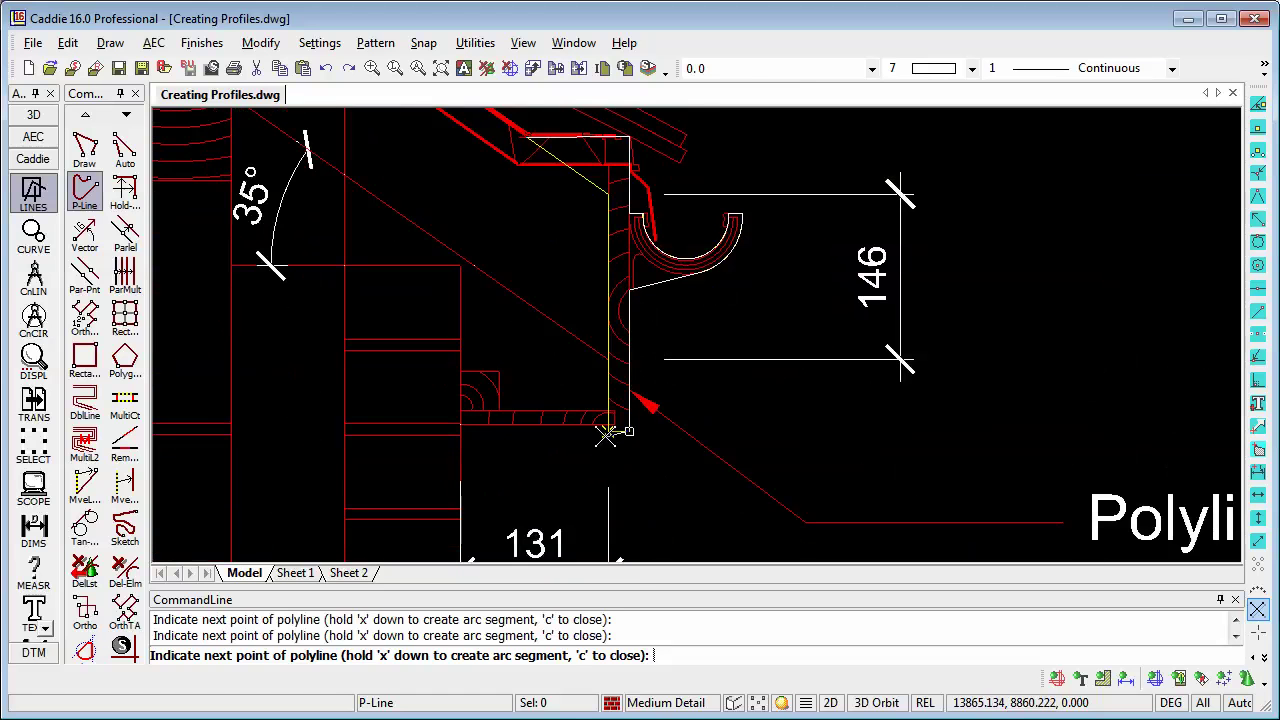
pyautogui.click(607, 194)
pyautogui.rightClick(590, 245)
pyautogui.click(640, 345)
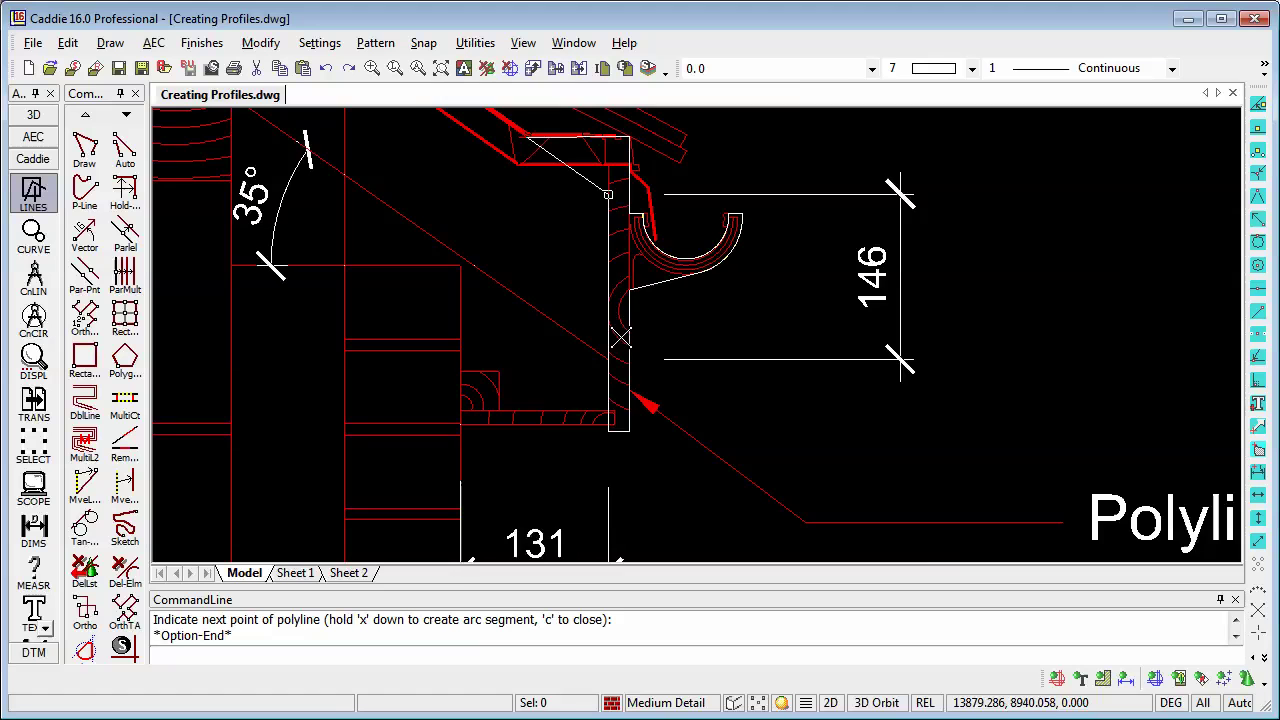
# Step: Adjust the view and select the new white polyline
pyautogui.scroll(2, 620, 355)
pyautogui.scroll(2, 595, 340)
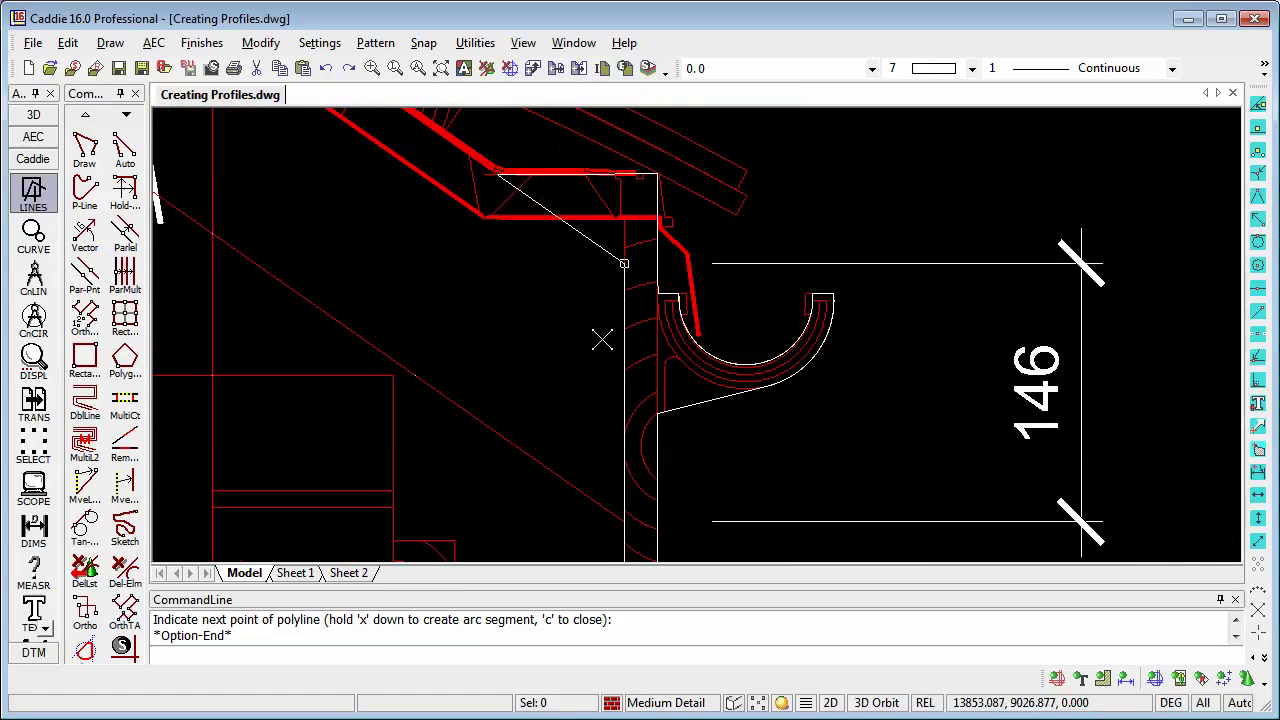
pyautogui.scroll(-1, 598, 335)
pyautogui.scroll(-1, 601, 325)
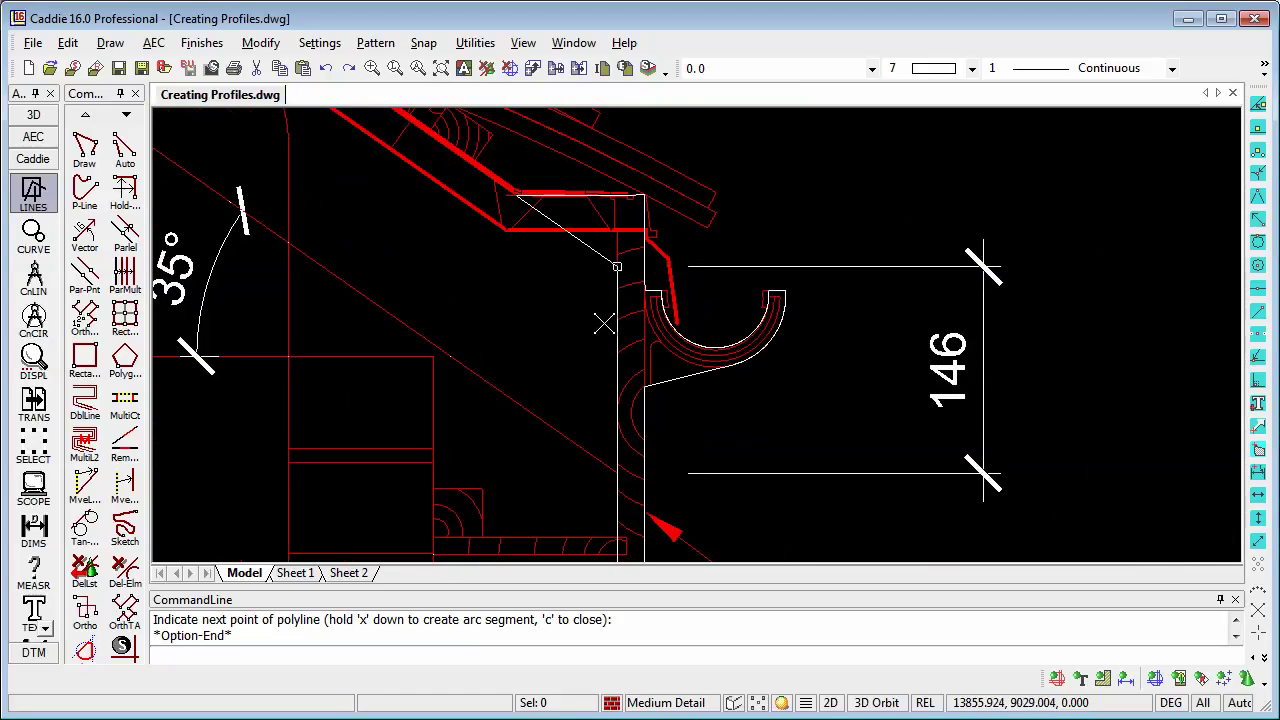
pyautogui.moveTo(601, 322); pyautogui.dragTo(595, 309, button='middle')
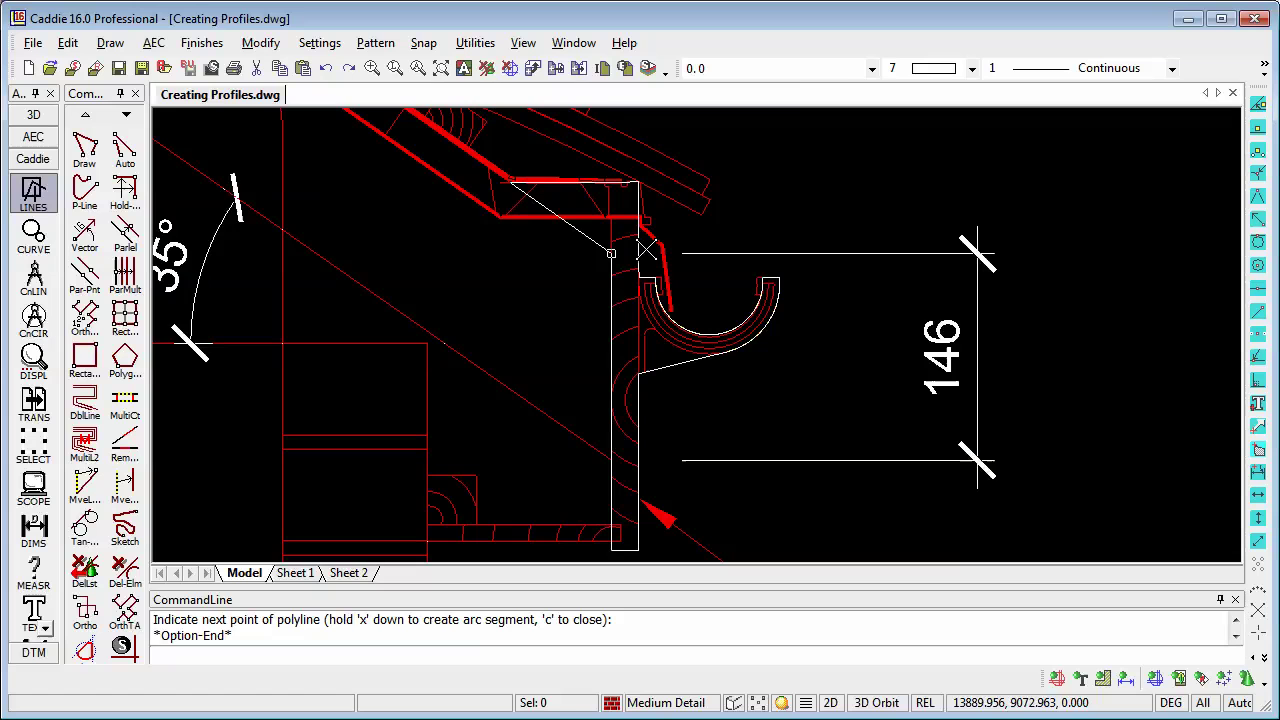
pyautogui.click(642, 243)
# Step: Make the polyline an AEC profile named 'Fascia and fillet', set its origin, add no shapes
pyautogui.rightClick(644, 243)
pyautogui.moveTo(698, 460)
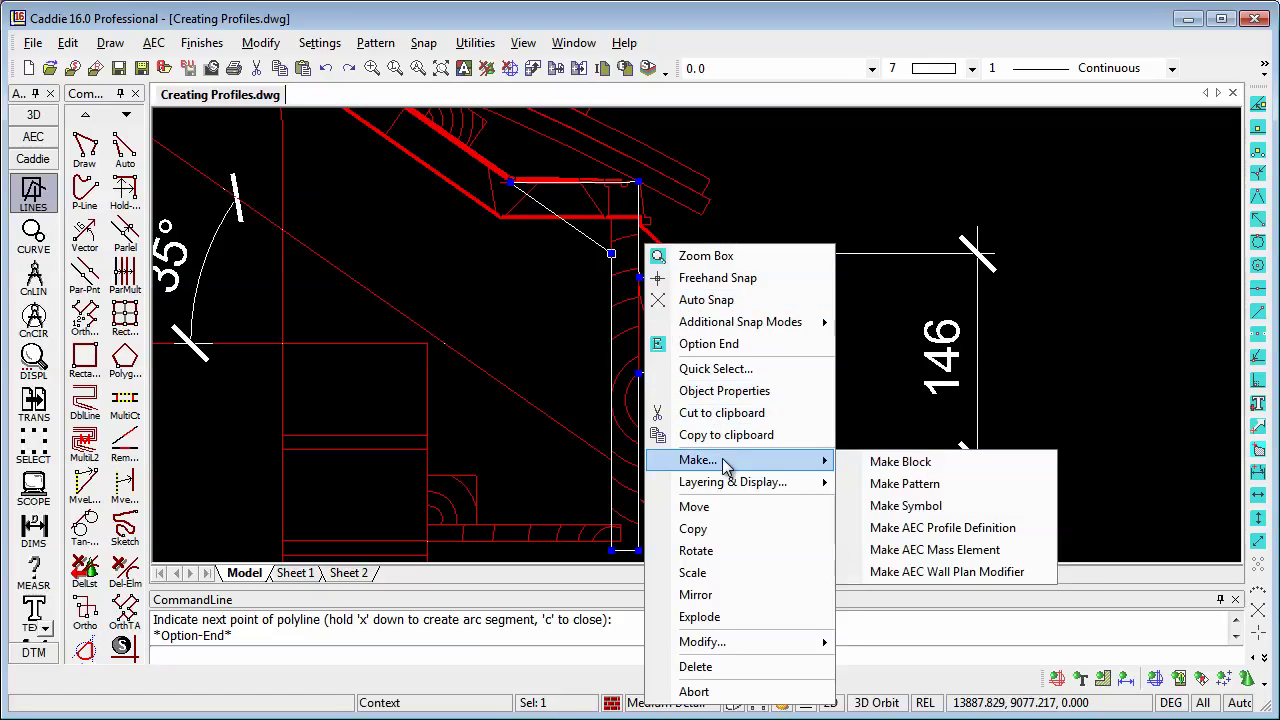
pyautogui.click(935, 530)
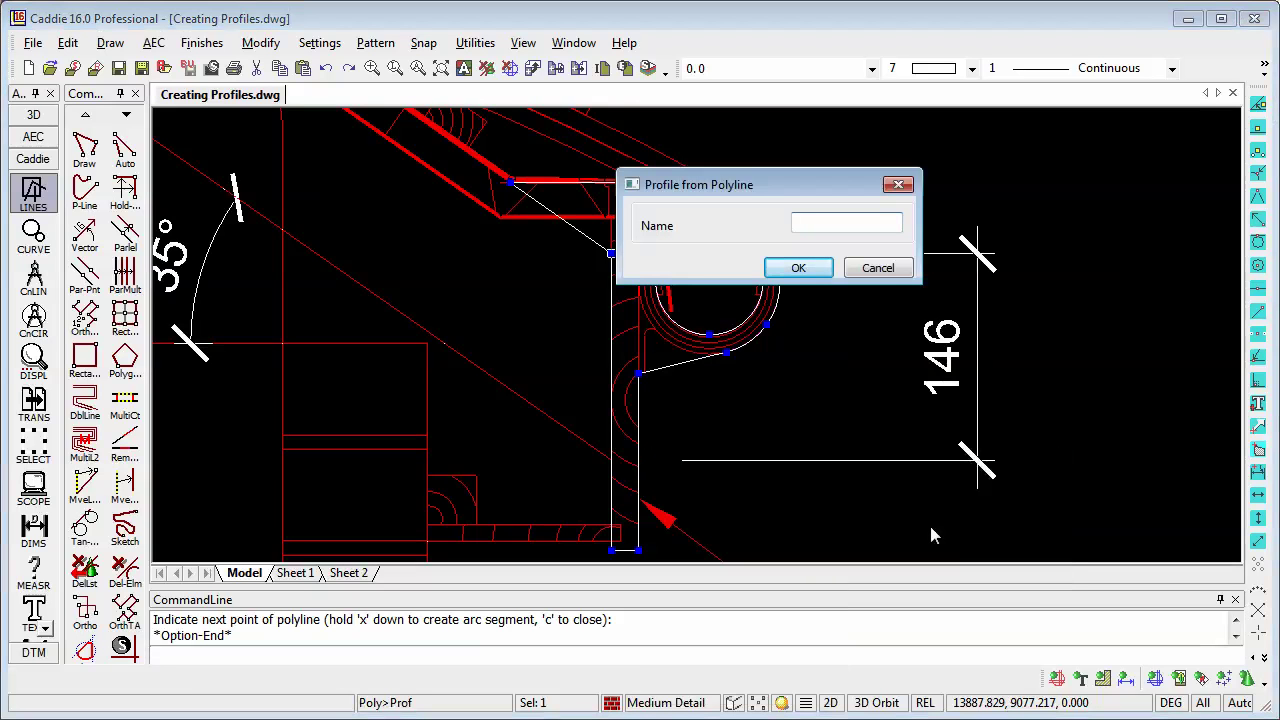
pyautogui.write('Fasc')
pyautogui.write('ia and fillet')
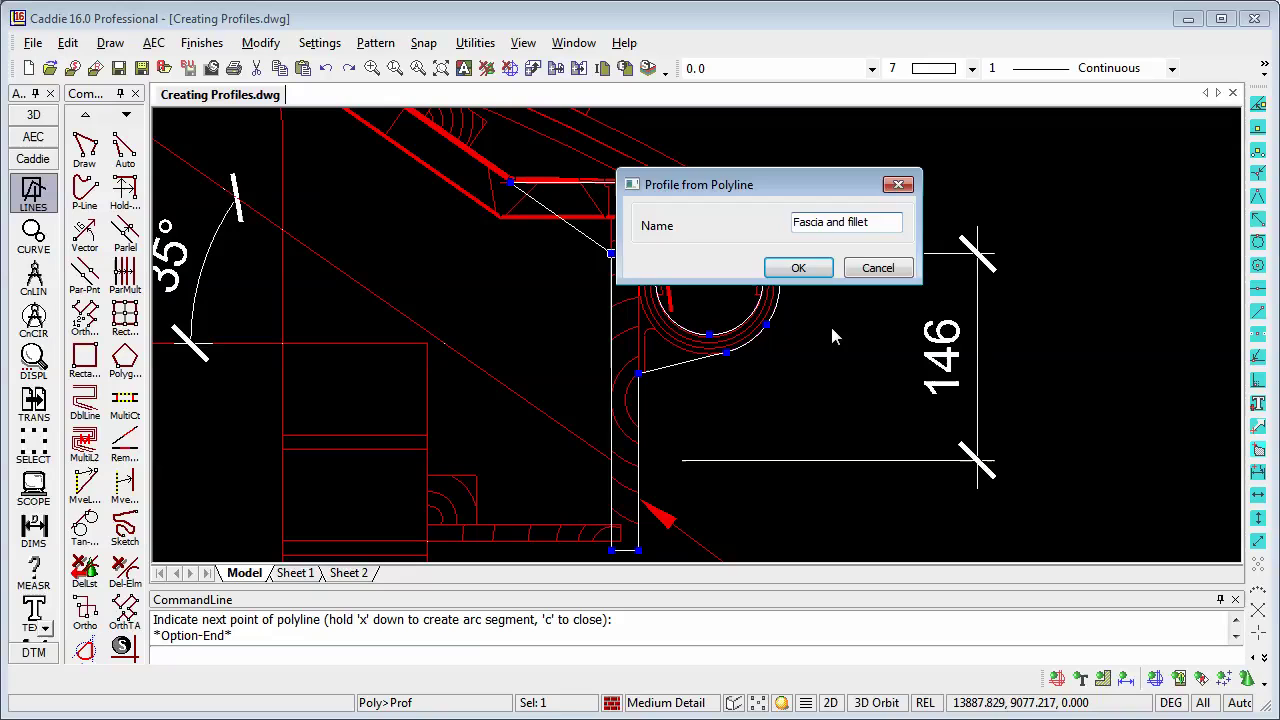
pyautogui.click(800, 268)
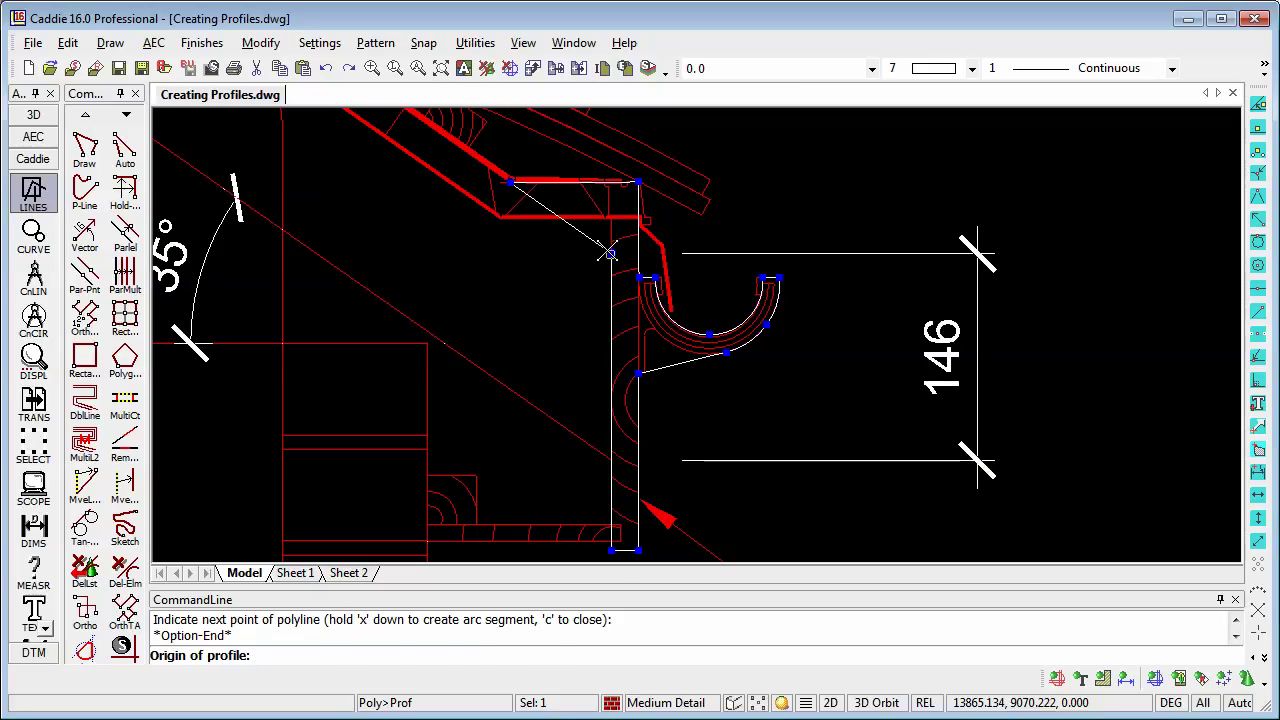
pyautogui.click(611, 253)
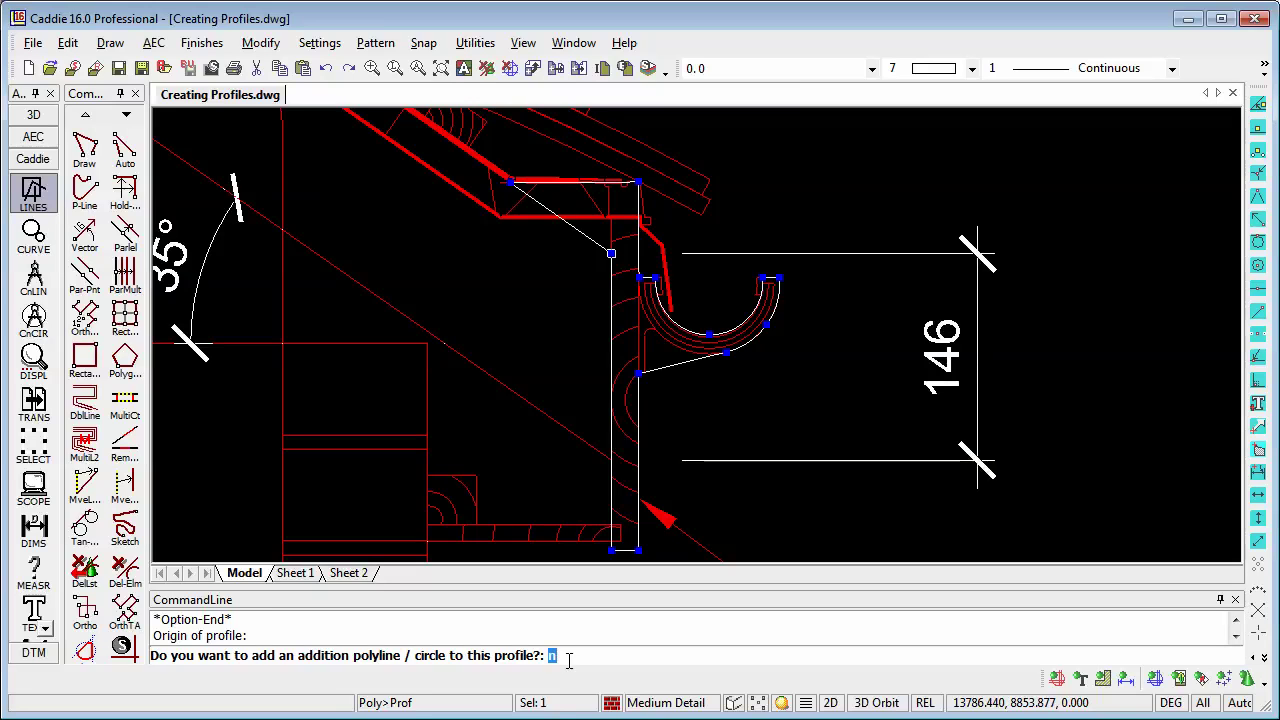
pyautogui.press('Return')
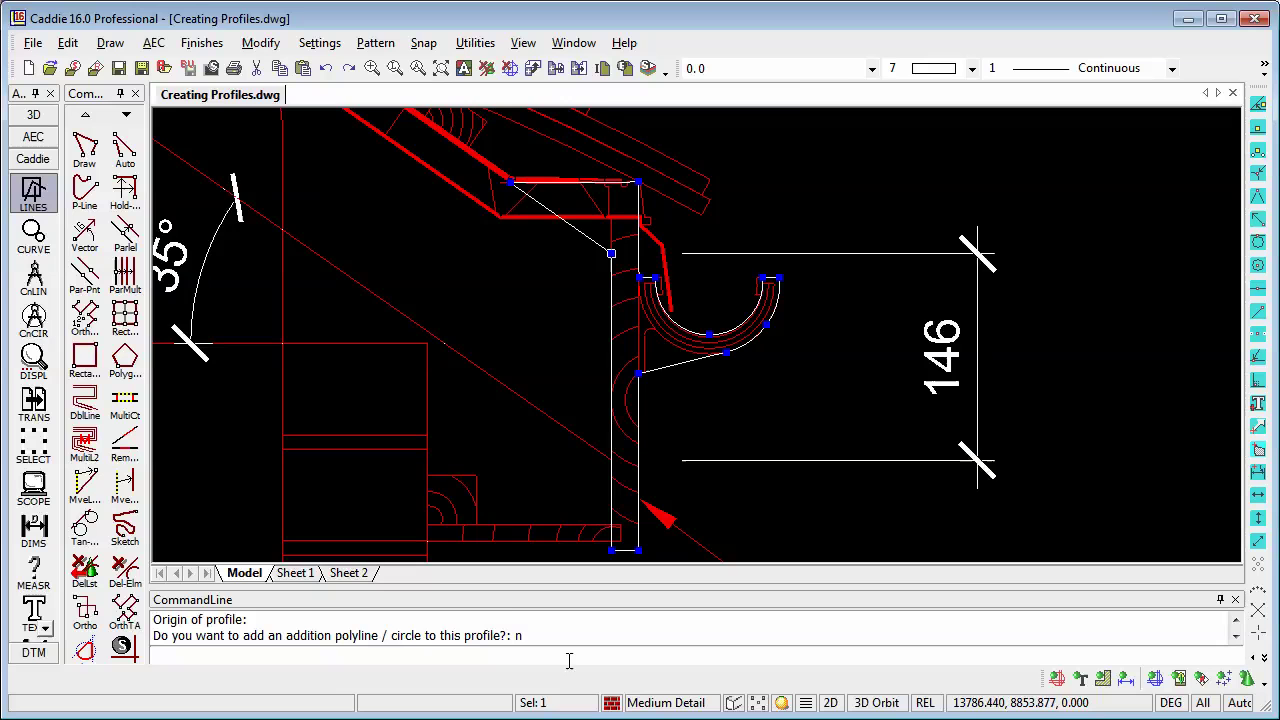
# Step: In Style Manager, set the Fascia and fillet profile to extrude along X and calculate default edge positions
pyautogui.click(160, 52)
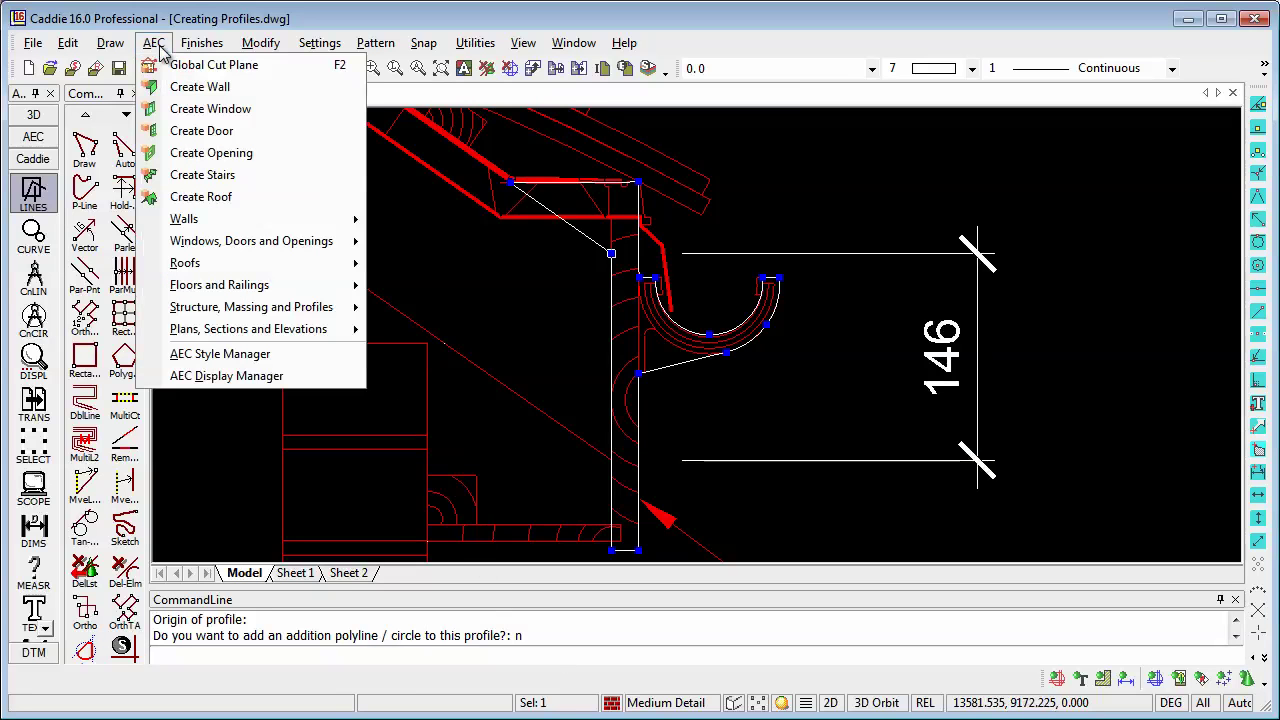
pyautogui.click(239, 354)
pyautogui.click(156, 133)
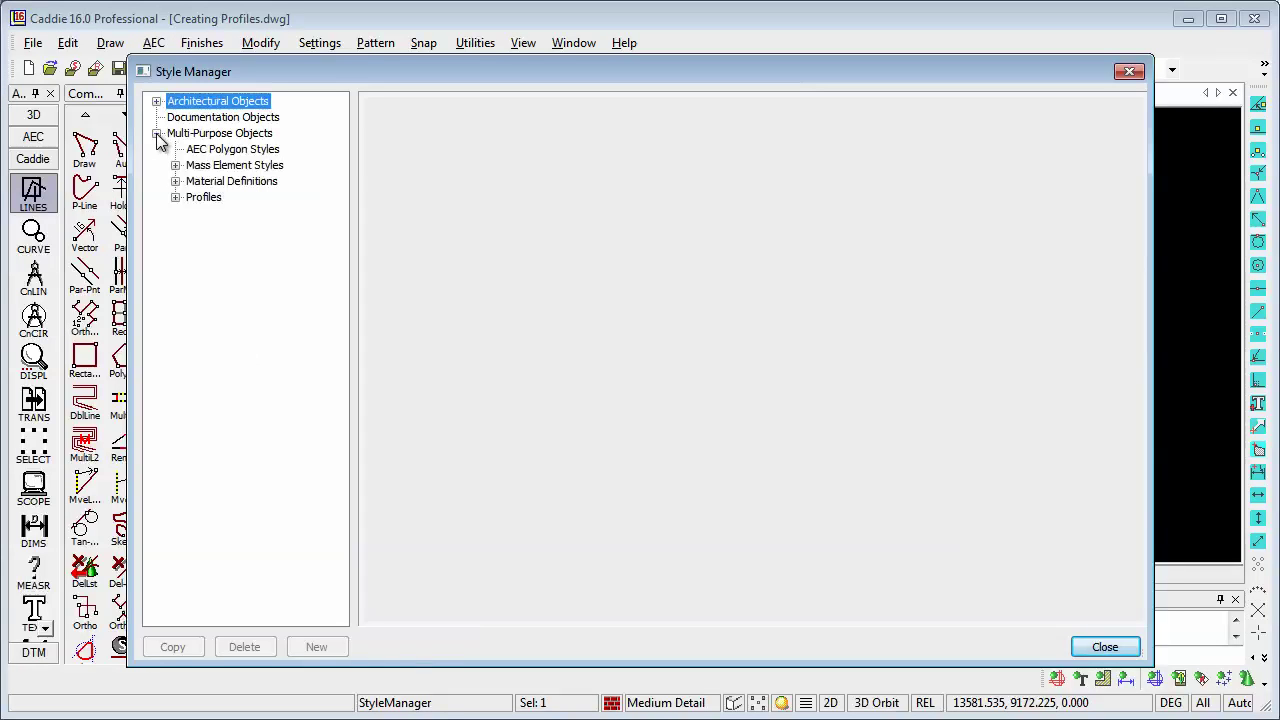
pyautogui.click(175, 197)
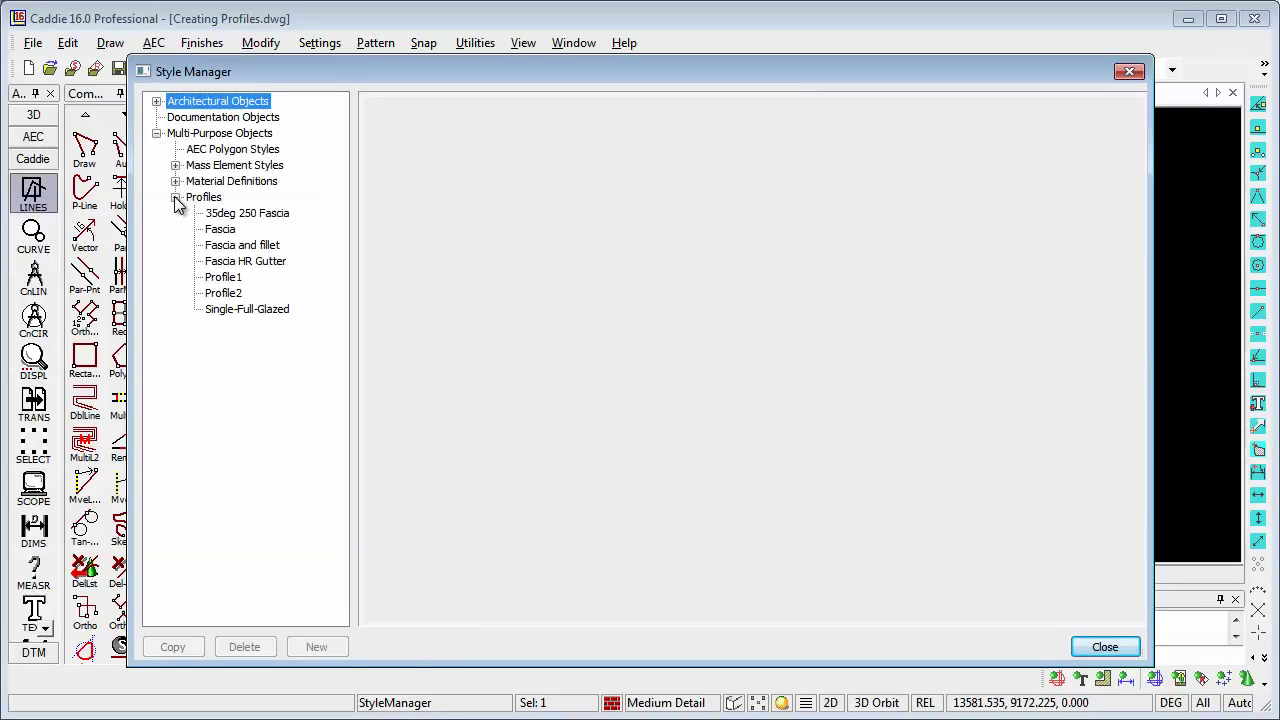
pyautogui.click(266, 247)
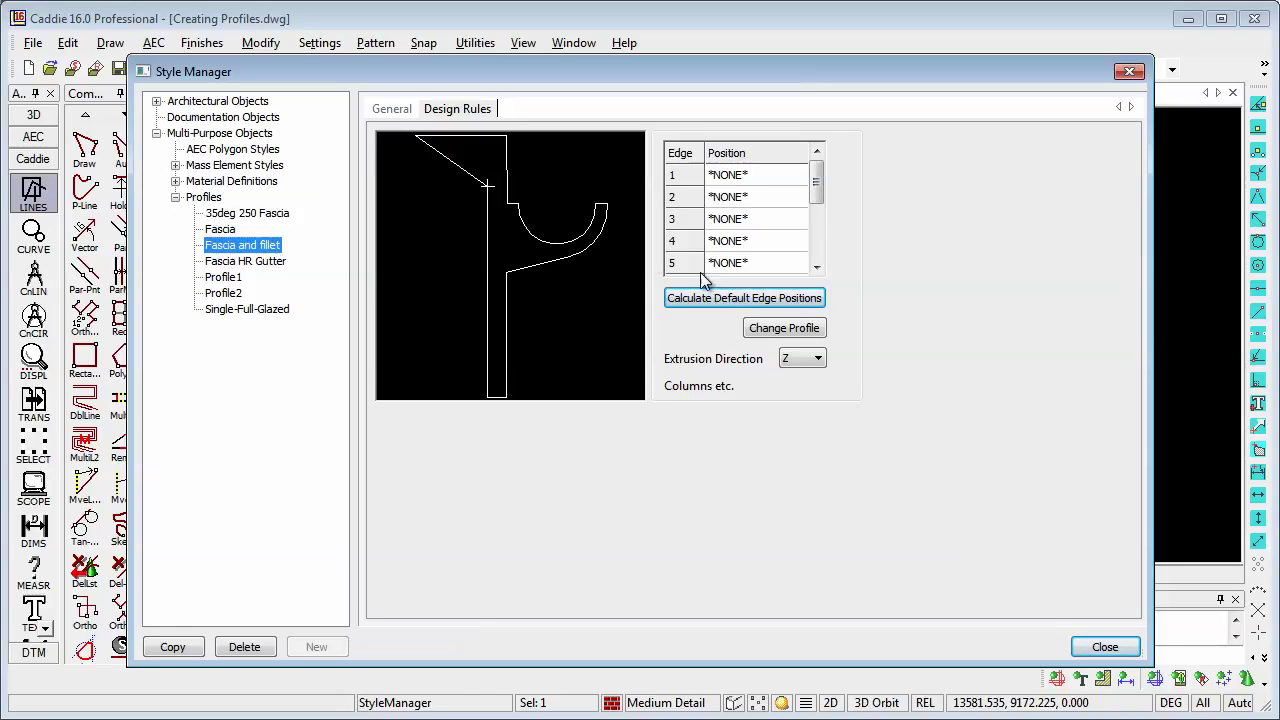
pyautogui.click(797, 363)
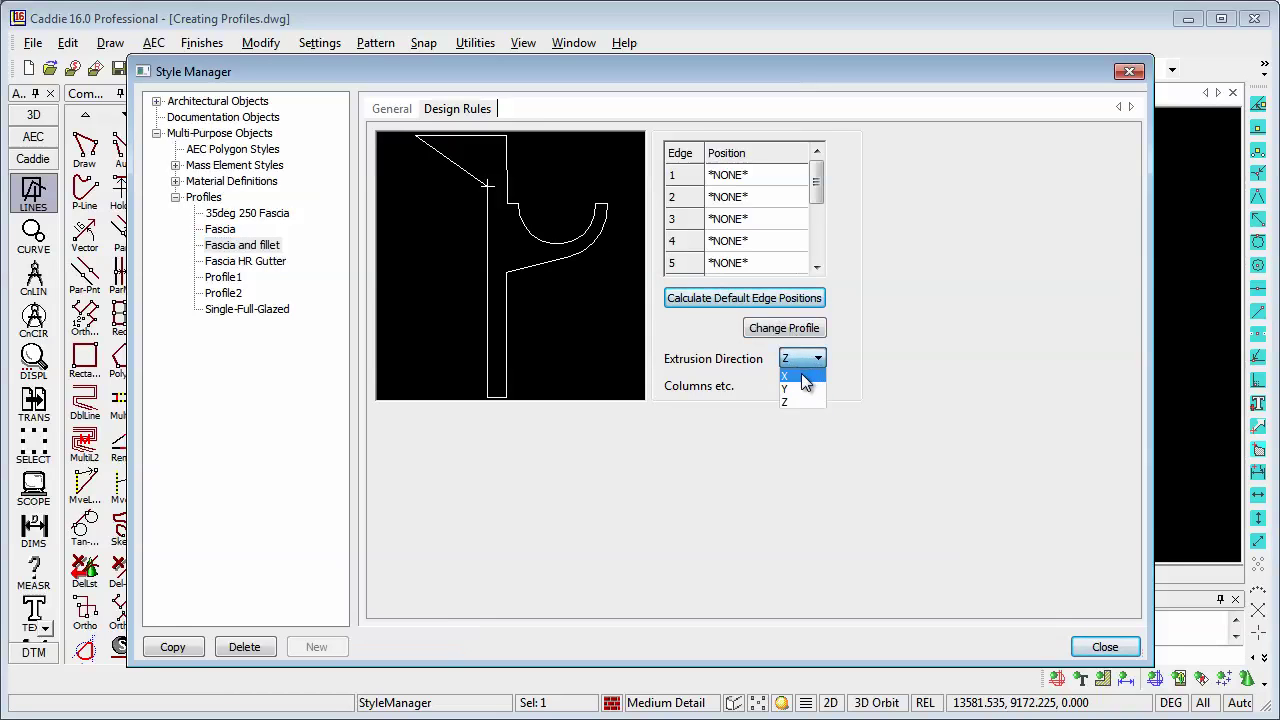
pyautogui.click(803, 374)
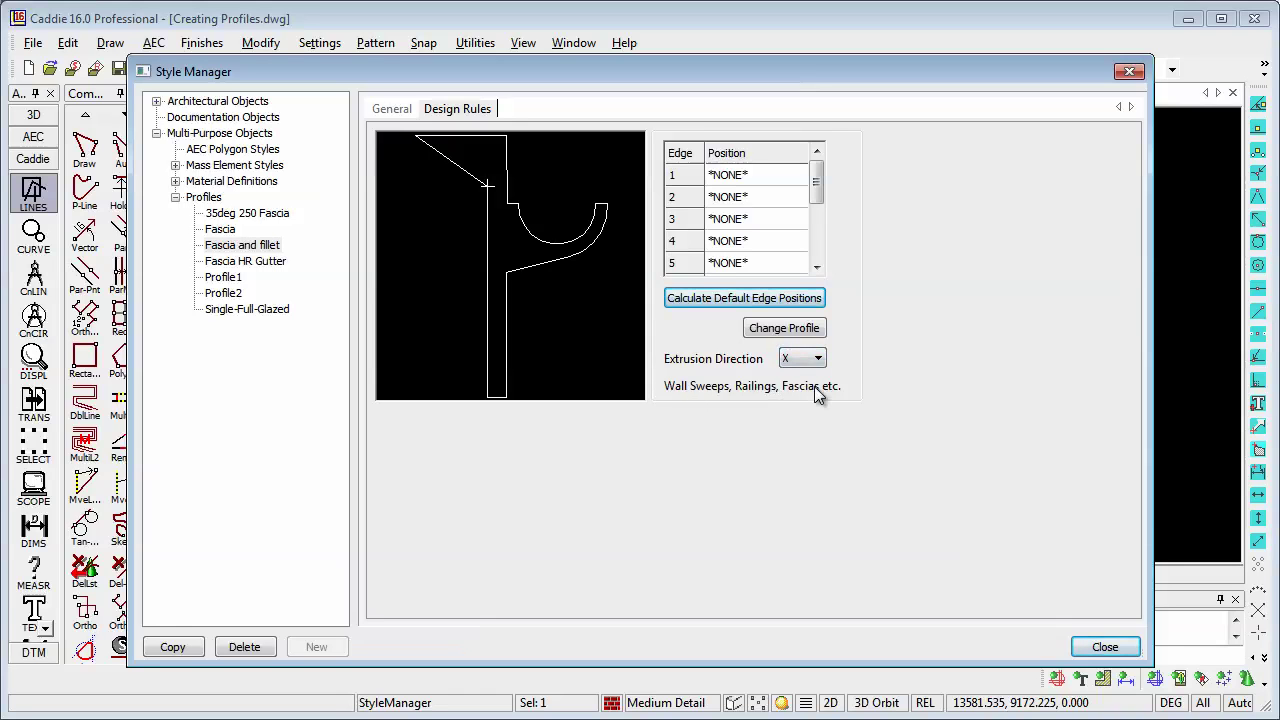
pyautogui.click(772, 305)
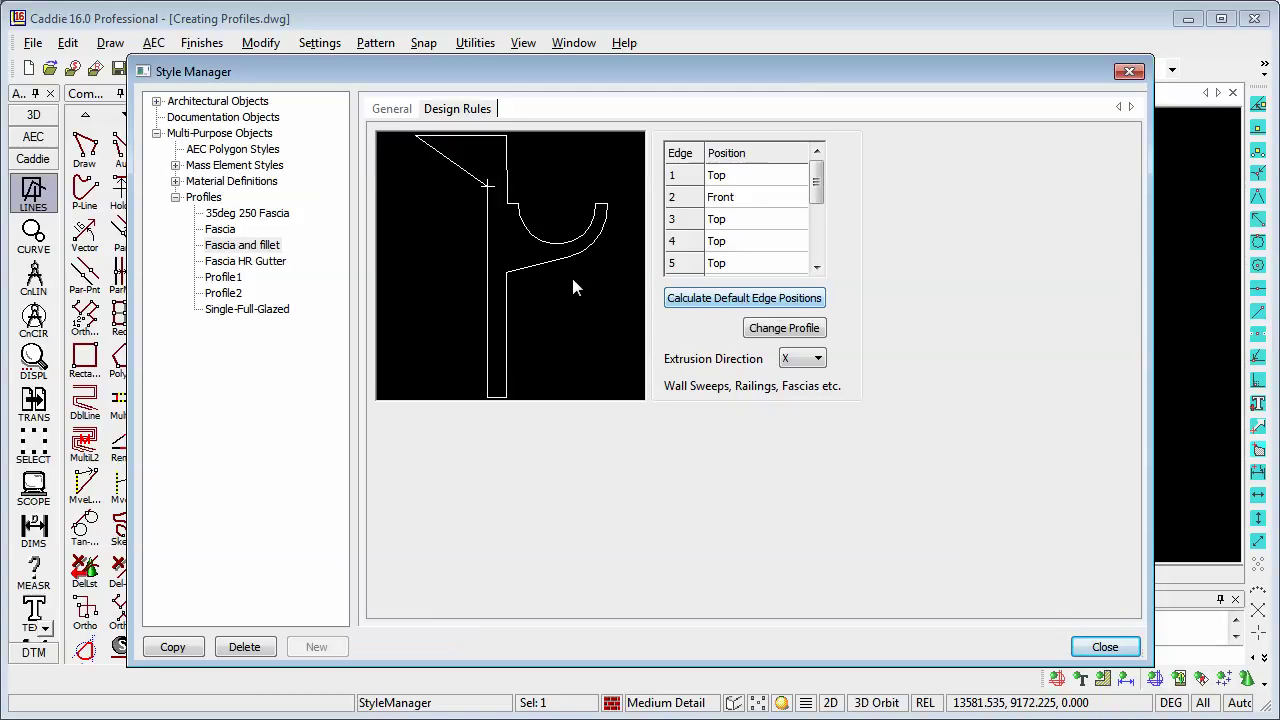
# Step: Copy the Standard roof slab edge style to a new style named 'Fascia and fillet'
pyautogui.click(156, 101)
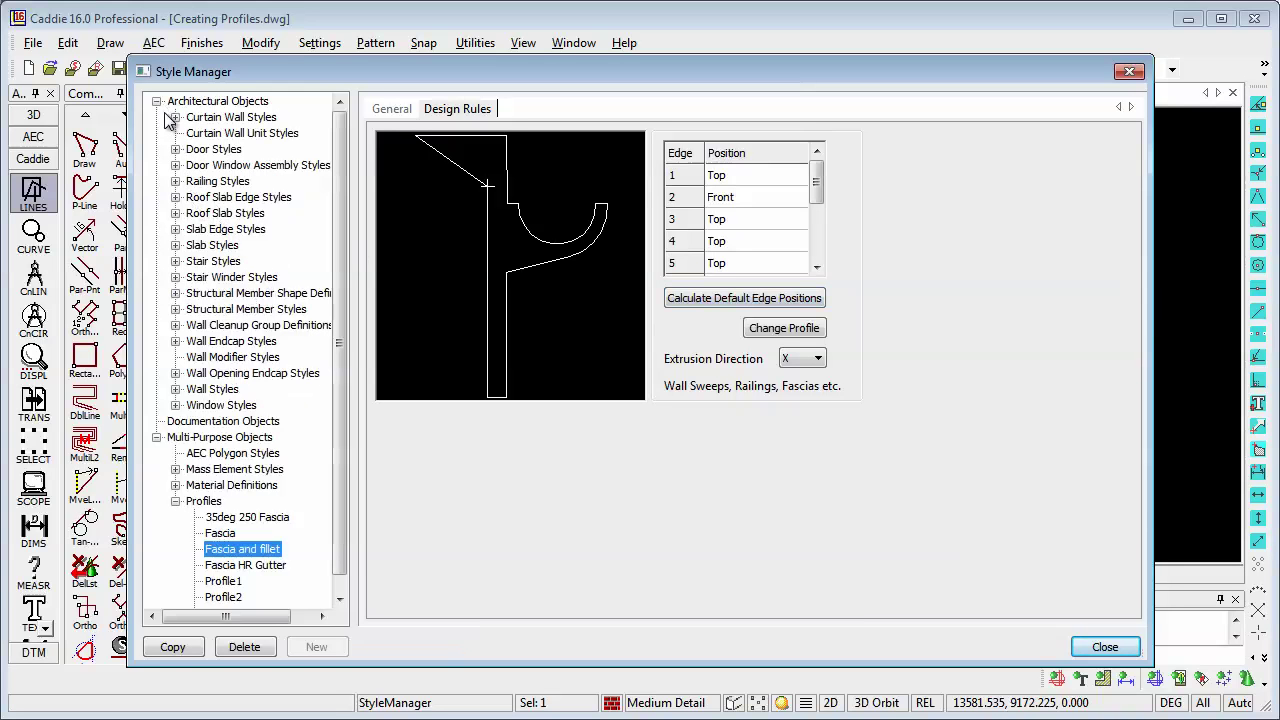
pyautogui.click(176, 197)
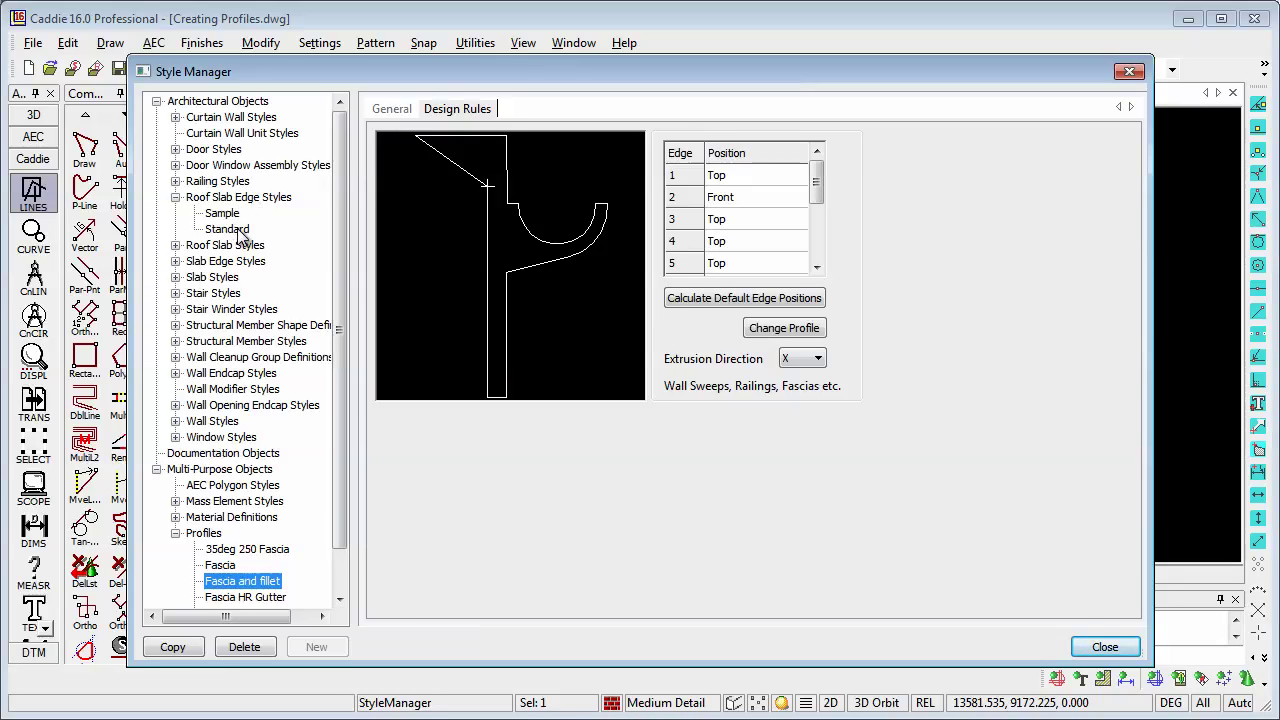
pyautogui.click(241, 232)
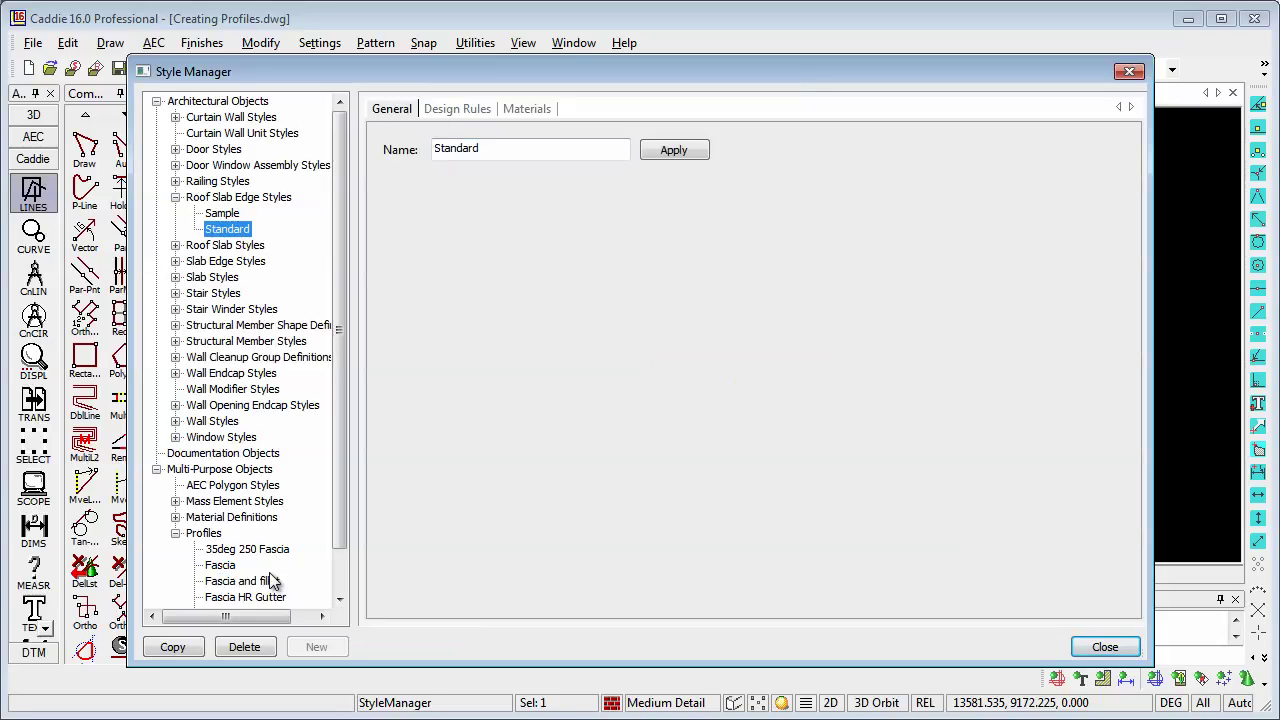
pyautogui.click(172, 647)
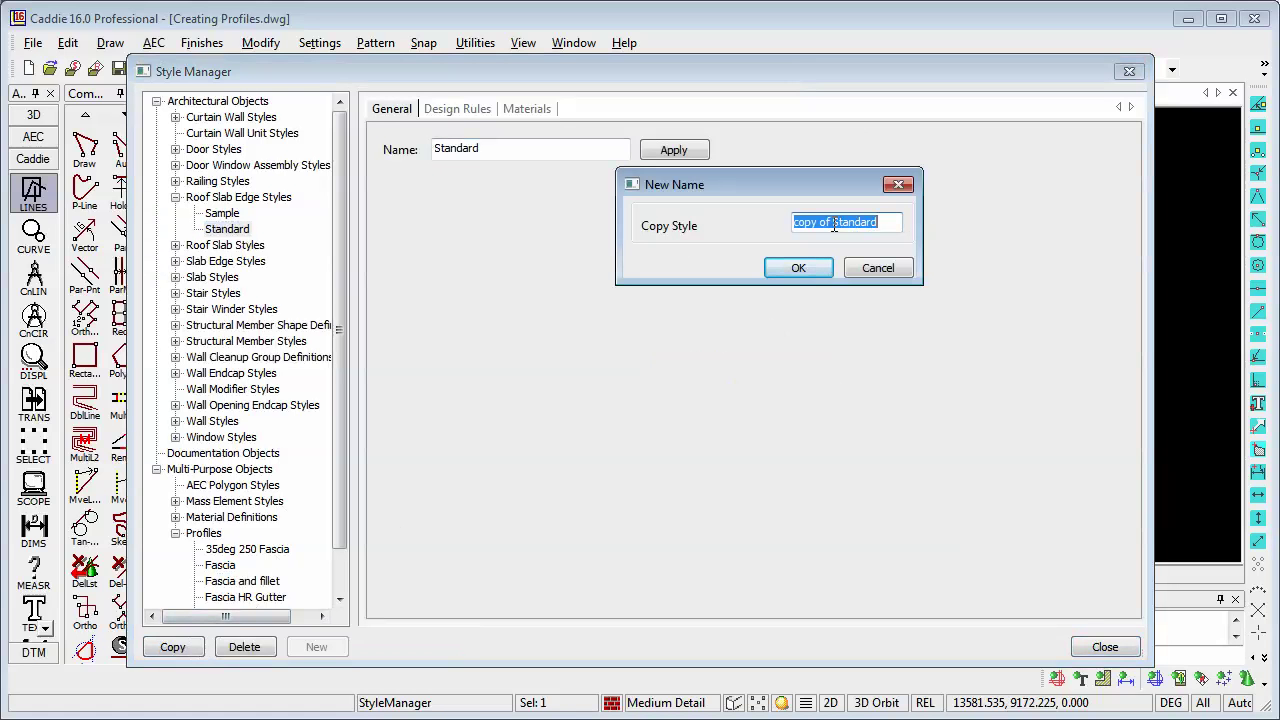
pyautogui.write('Fascia and fillet')
pyautogui.click(800, 268)
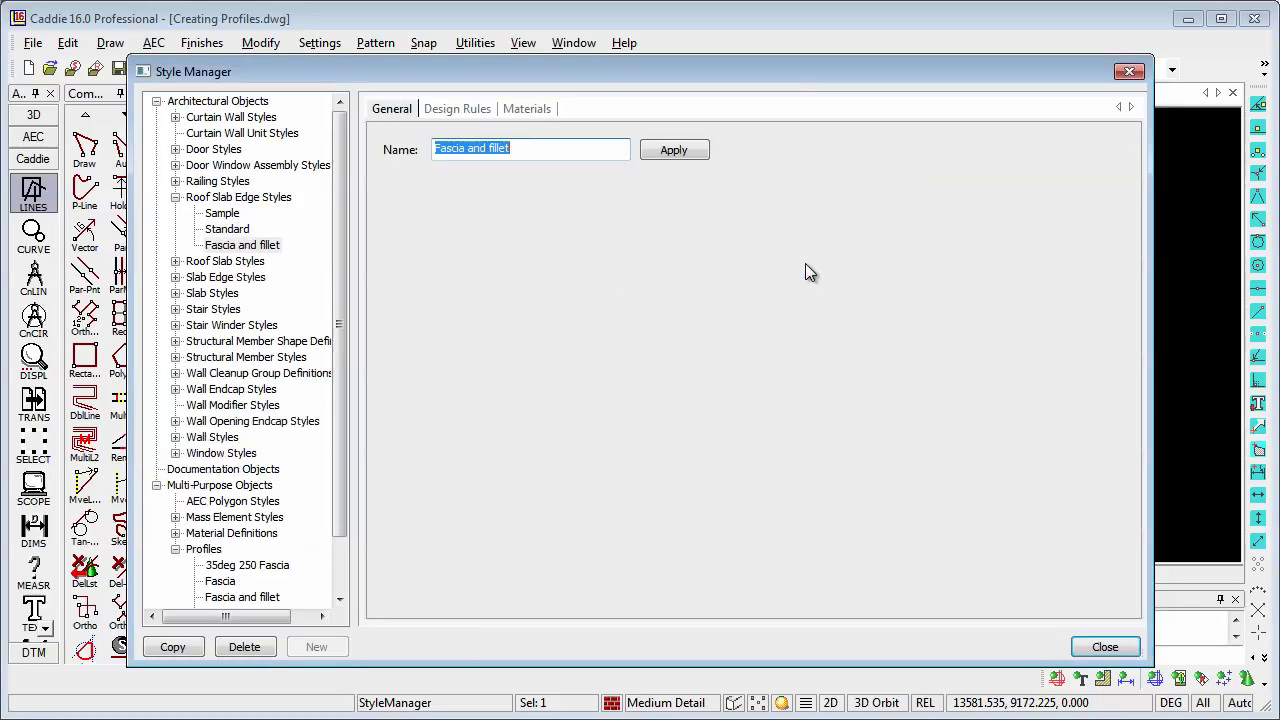
# Step: Enable Draw Fascia using the Fascia and fillet profile and apply it
pyautogui.click(465, 108)
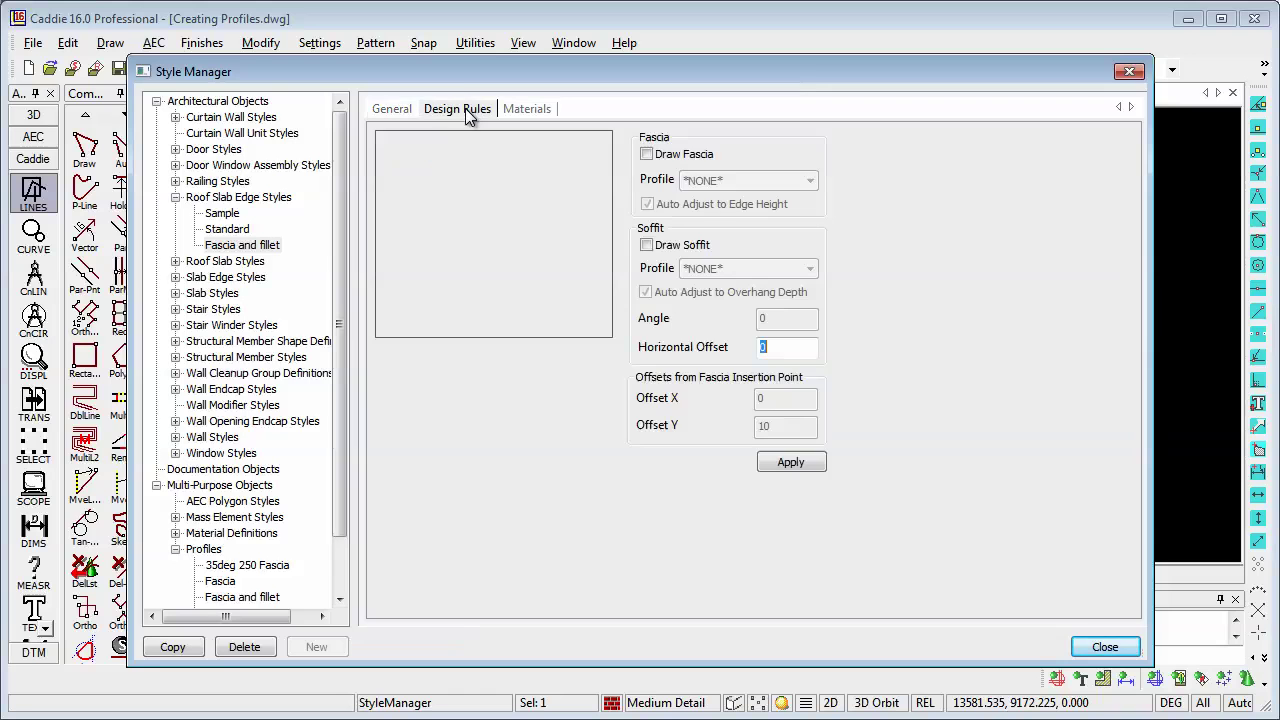
pyautogui.click(646, 155)
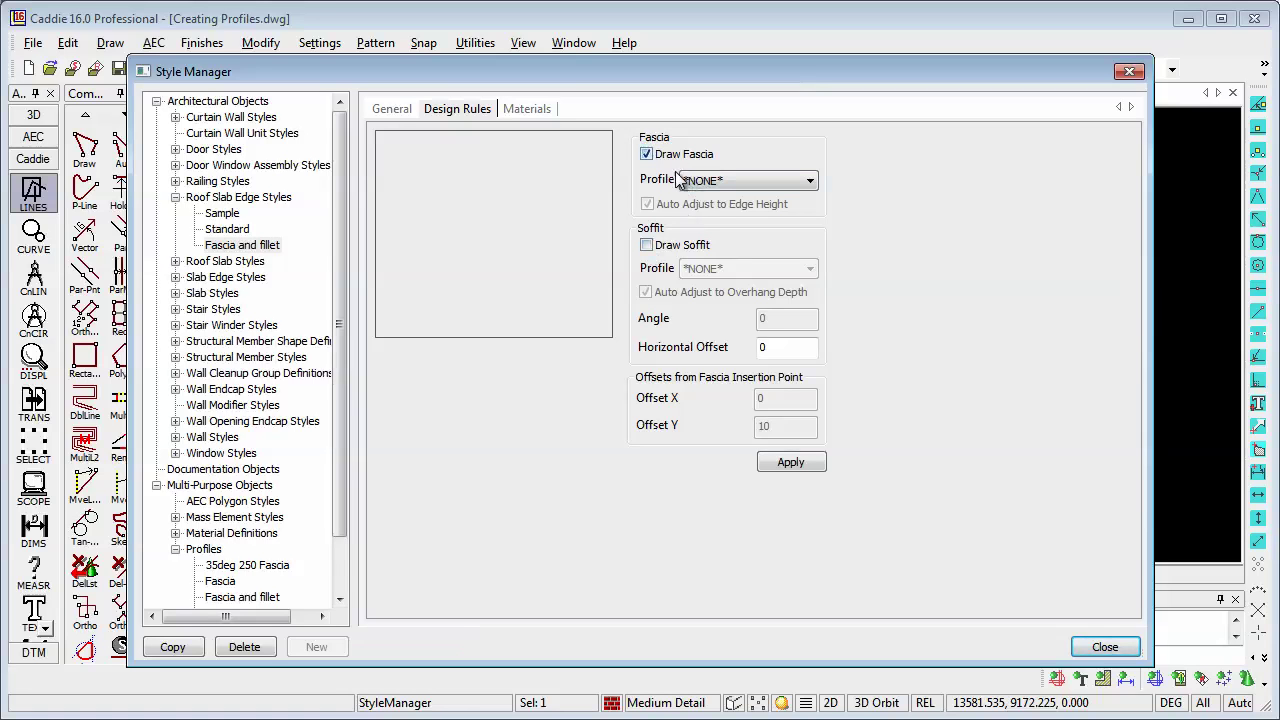
pyautogui.click(726, 180)
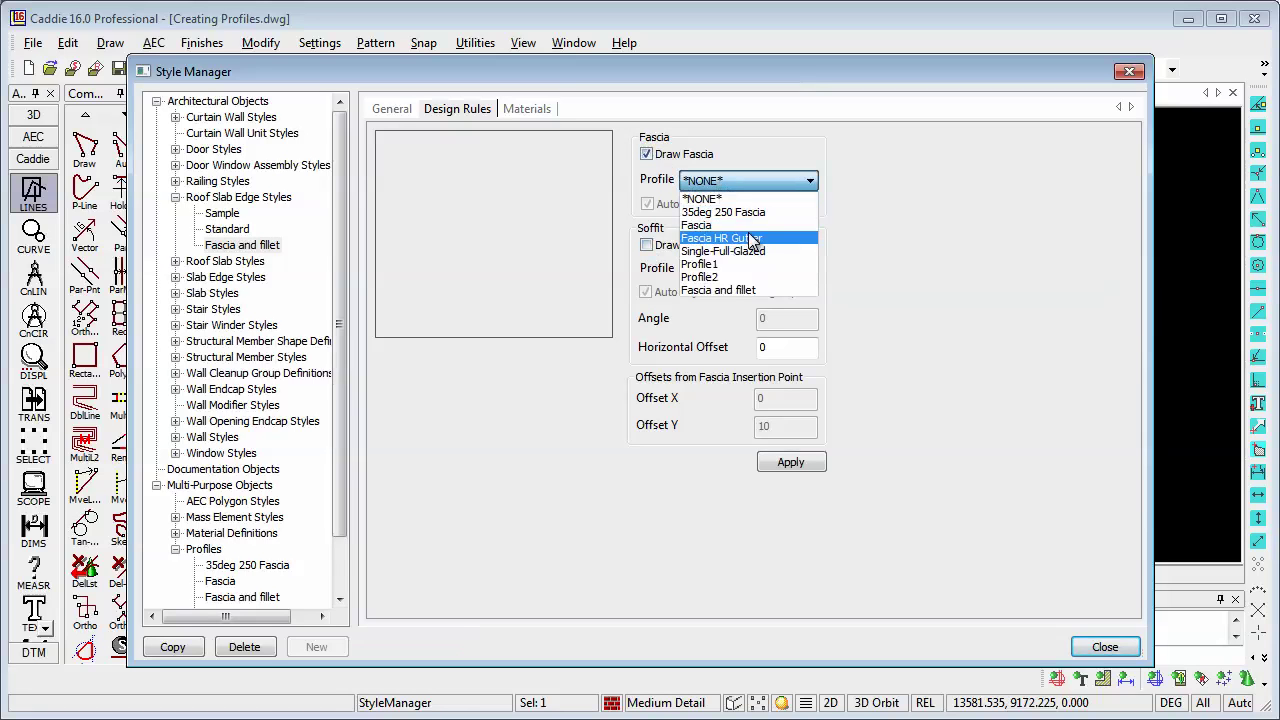
pyautogui.click(765, 292)
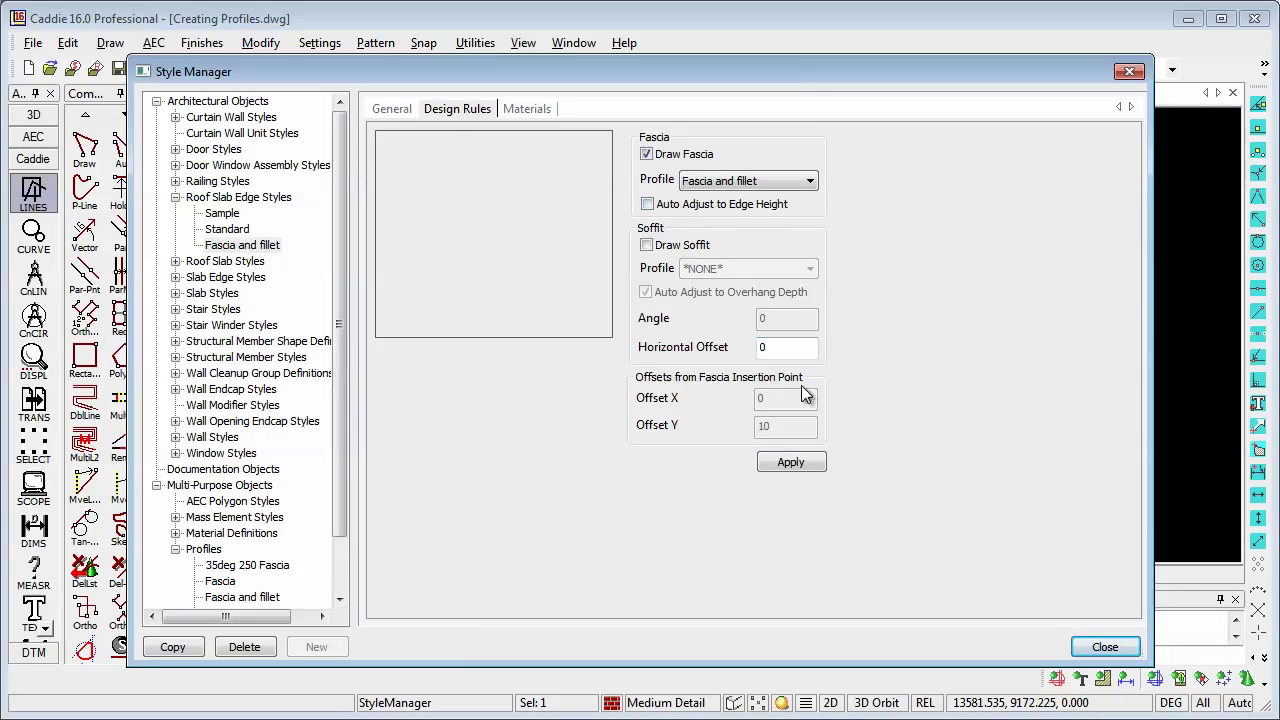
pyautogui.click(812, 466)
# Step: Assign the RoofSlab.Fascia material to the fascia and close the style settings
pyautogui.click(543, 110)
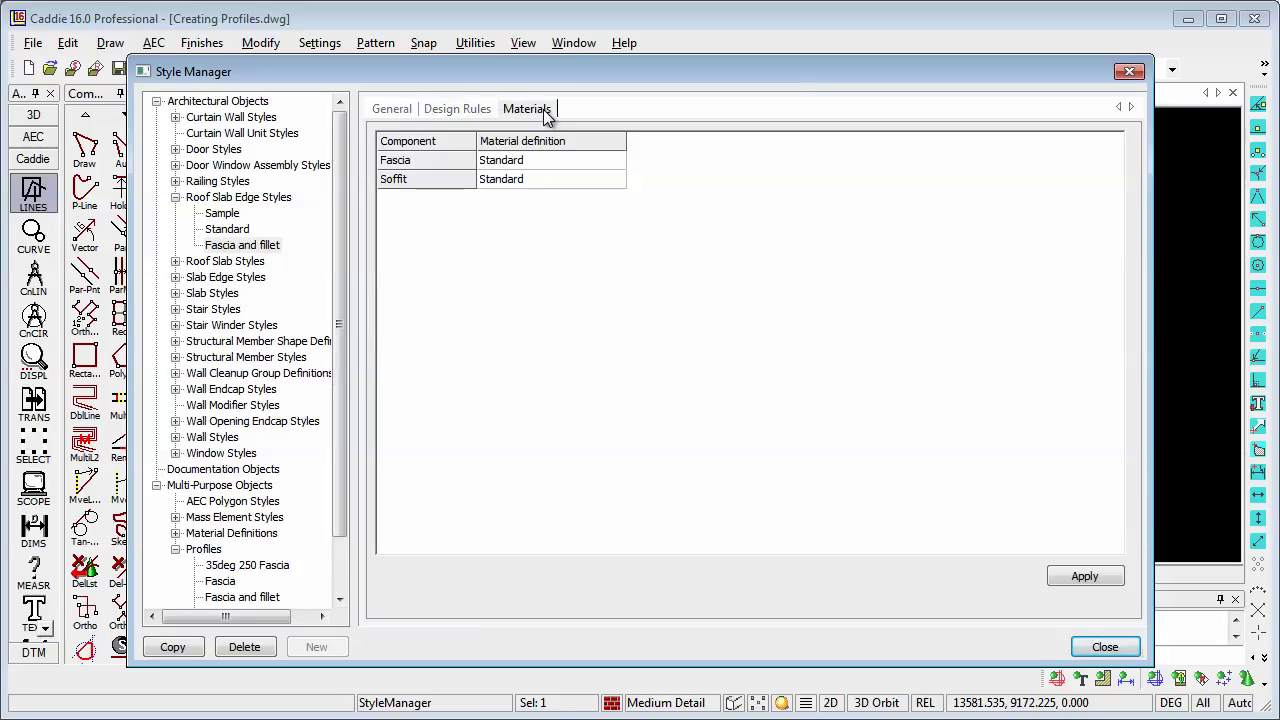
pyautogui.click(540, 162)
pyautogui.click(617, 164)
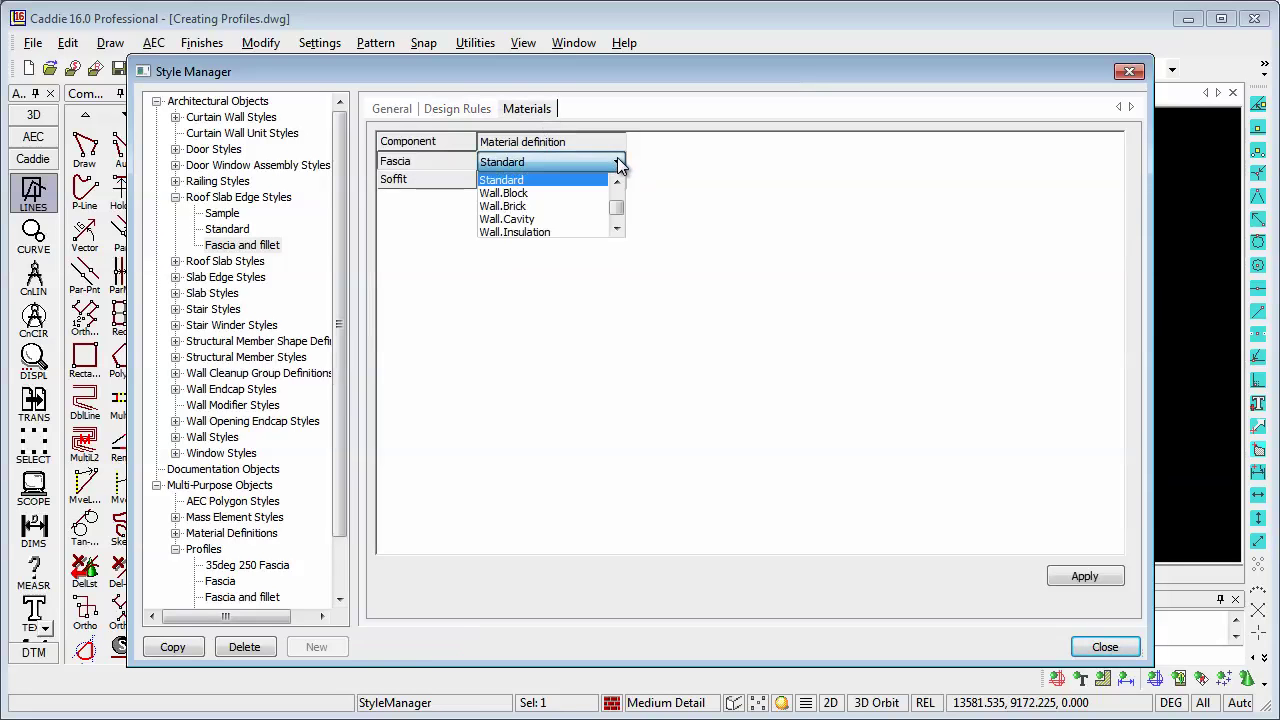
pyautogui.moveTo(614, 210); pyautogui.dragTo(616, 227)
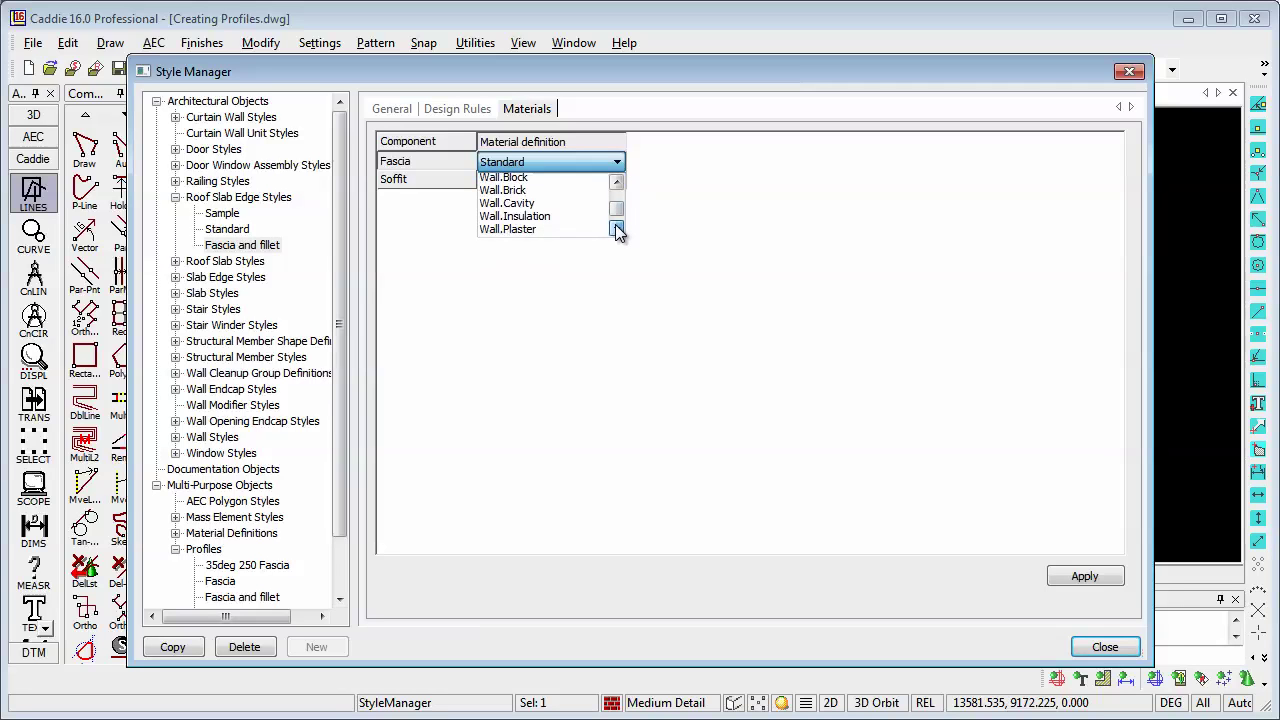
pyautogui.click(617, 229)
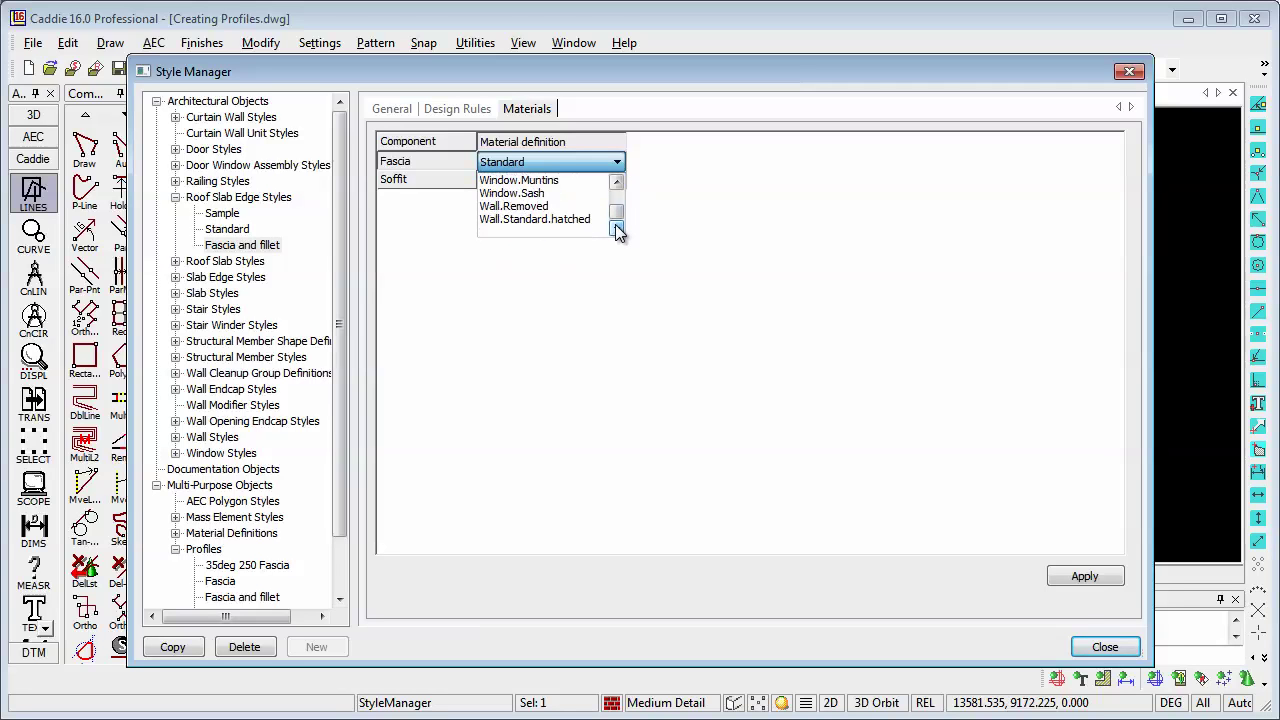
pyautogui.click(619, 181)
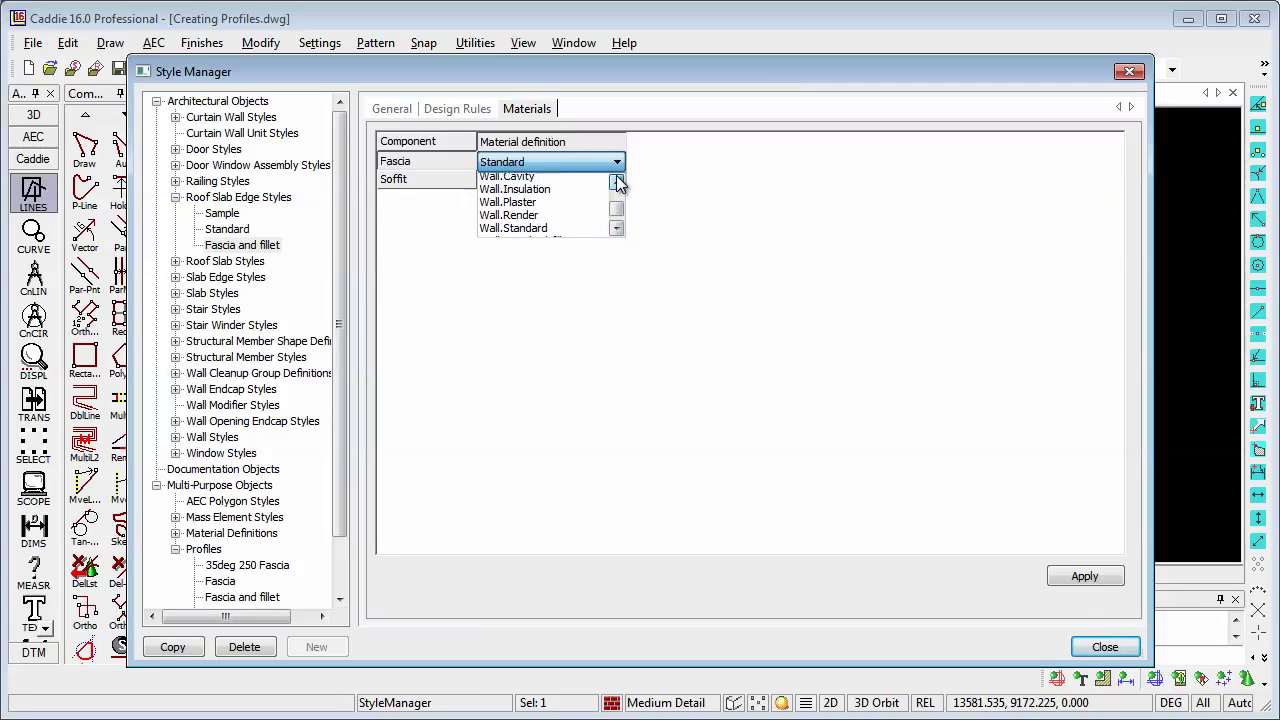
pyautogui.moveTo(619, 181); pyautogui.dragTo(616, 181)
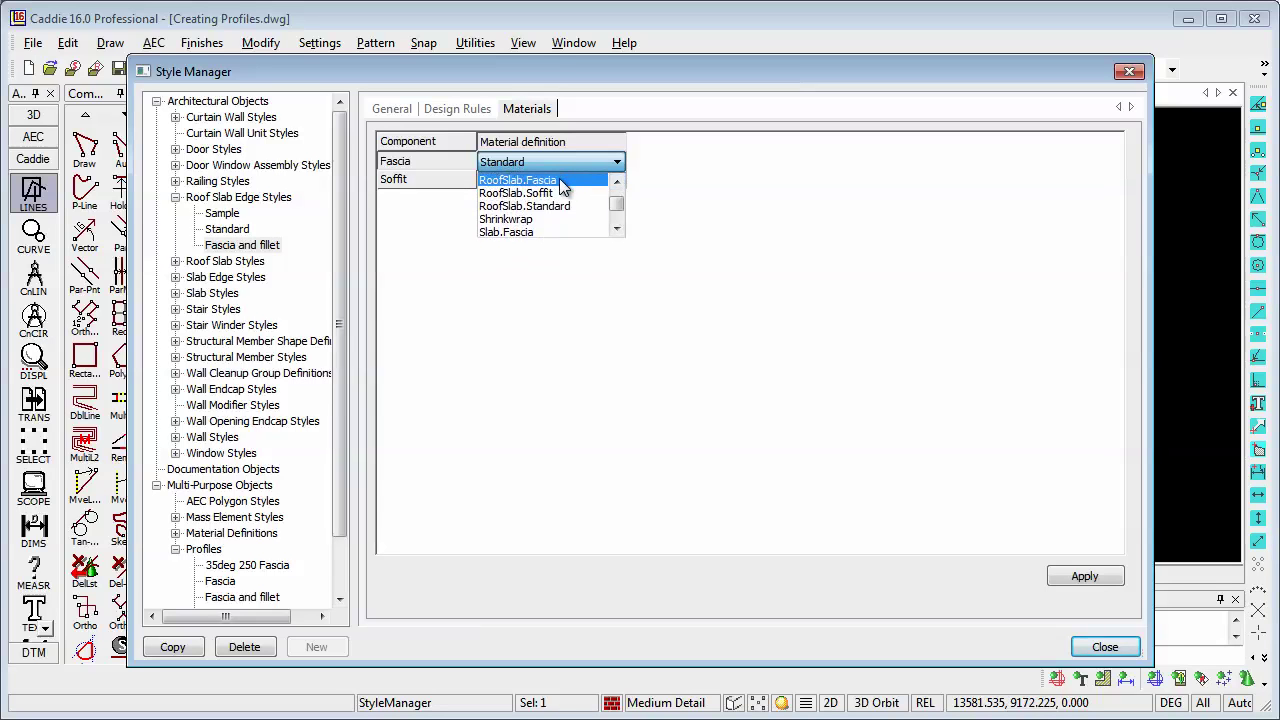
pyautogui.click(559, 181)
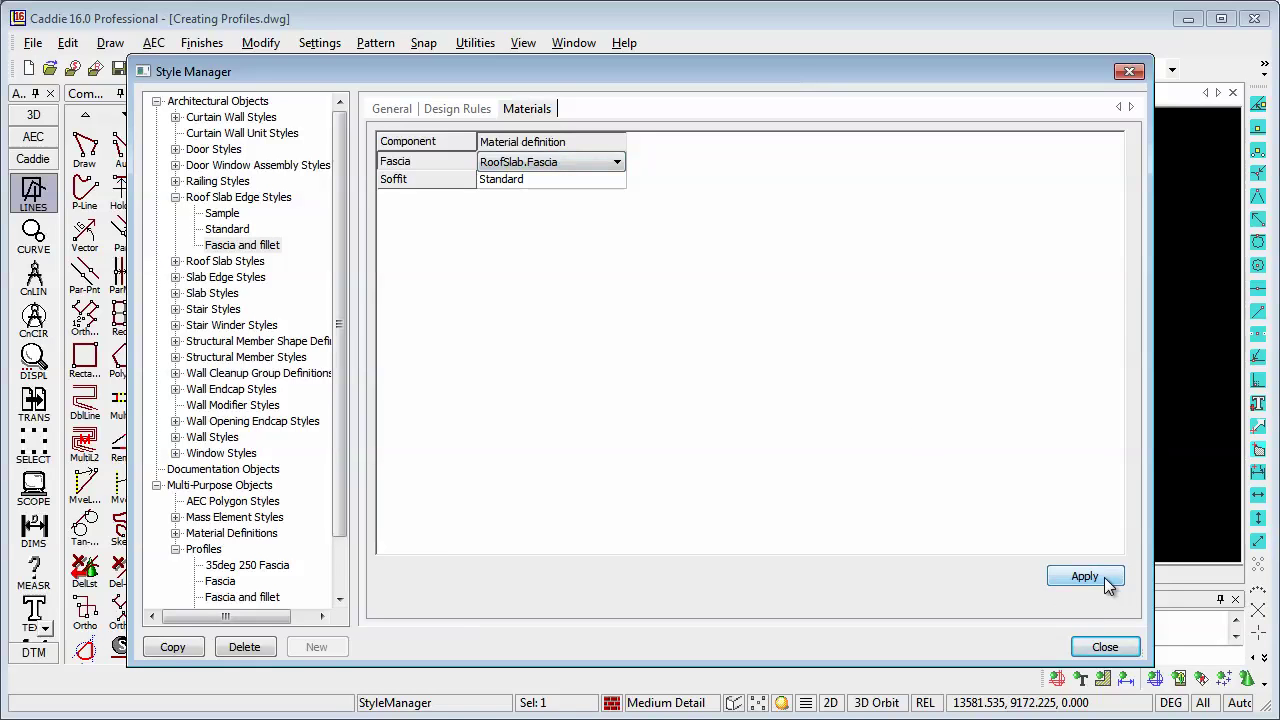
pyautogui.click(1105, 647)
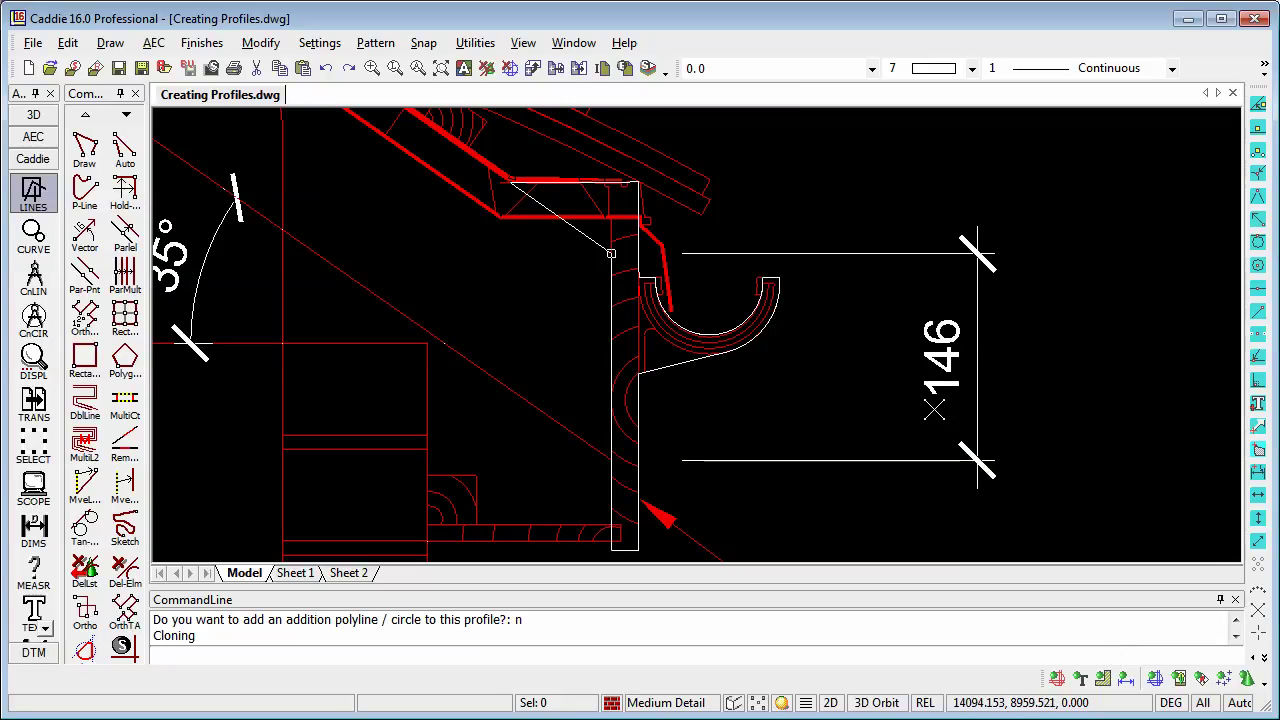
# Step: Zoom out to the building, orbit to check walls and roof in 3D, then return to Top View
pyautogui.scroll(-2, 940, 400)
pyautogui.scroll(-2, 925, 383)
pyautogui.moveTo(923, 383); pyautogui.dragTo(534, 297, button='middle')
pyautogui.scroll(-3, 534, 297)
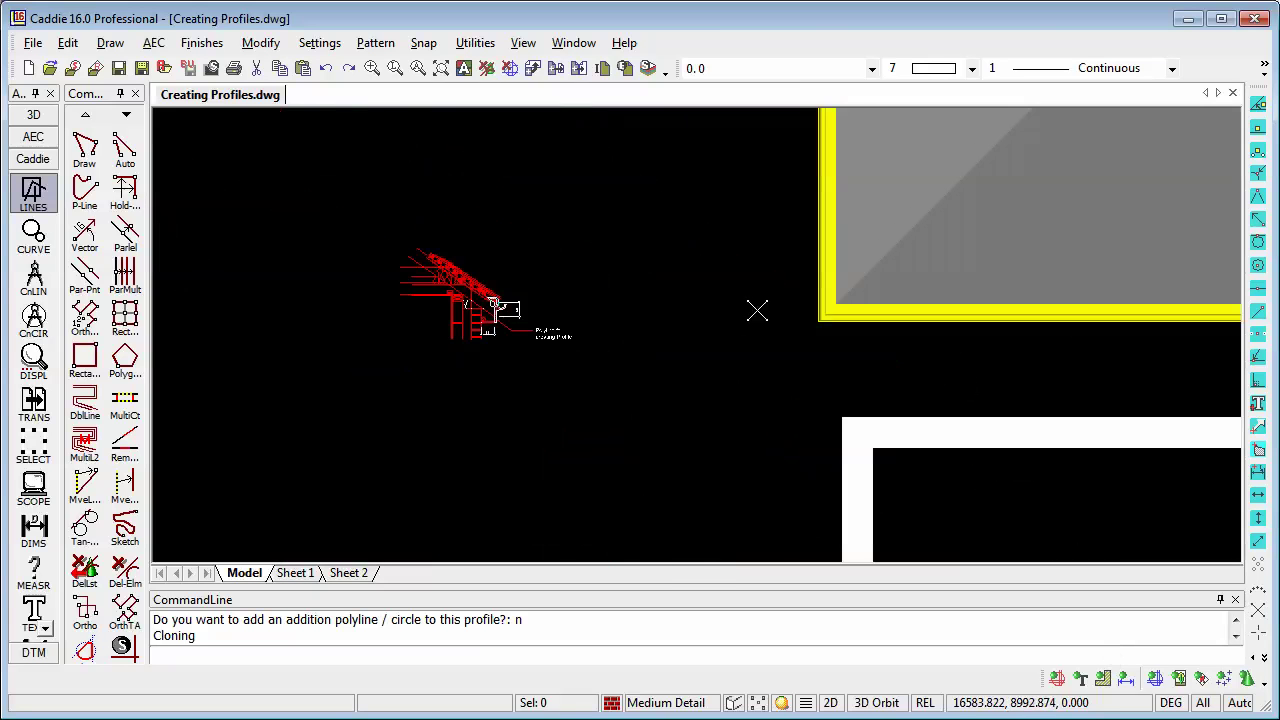
pyautogui.moveTo(757, 309); pyautogui.dragTo(571, 237, button='middle')
pyautogui.scroll(-2, 630, 262)
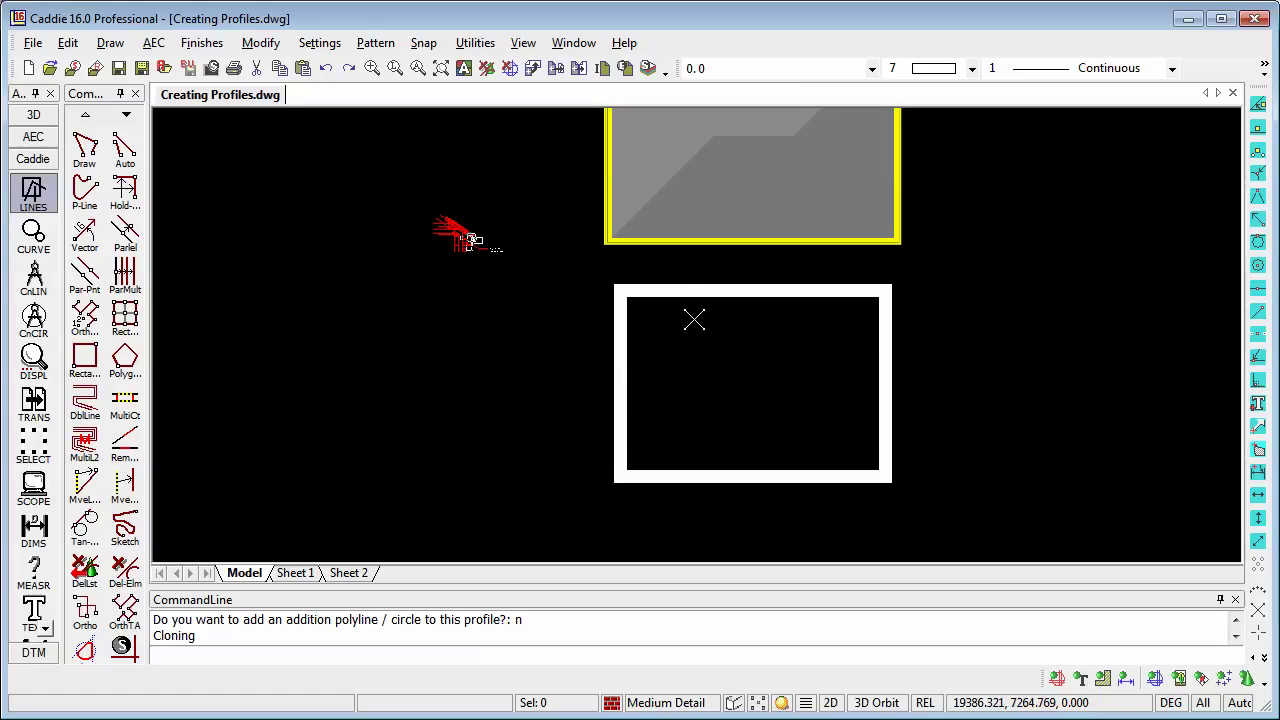
pyautogui.moveTo(726, 440)
pyautogui.keyDown('shift'); pyautogui.mouseDown(button='middle')
pyautogui.moveTo(777, 152)
pyautogui.moveTo(600, 305)
pyautogui.mouseUp(button='middle'); pyautogui.keyUp('shift')
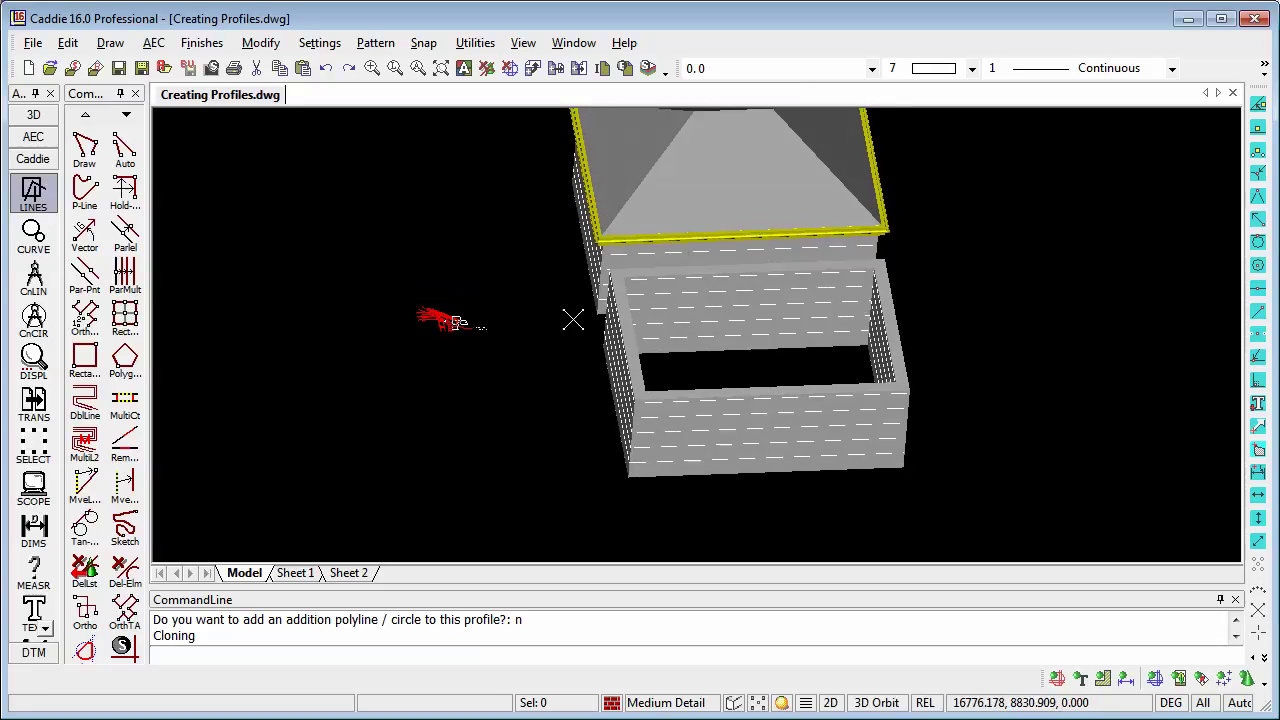
pyautogui.click(523, 43)
pyautogui.click(580, 548)
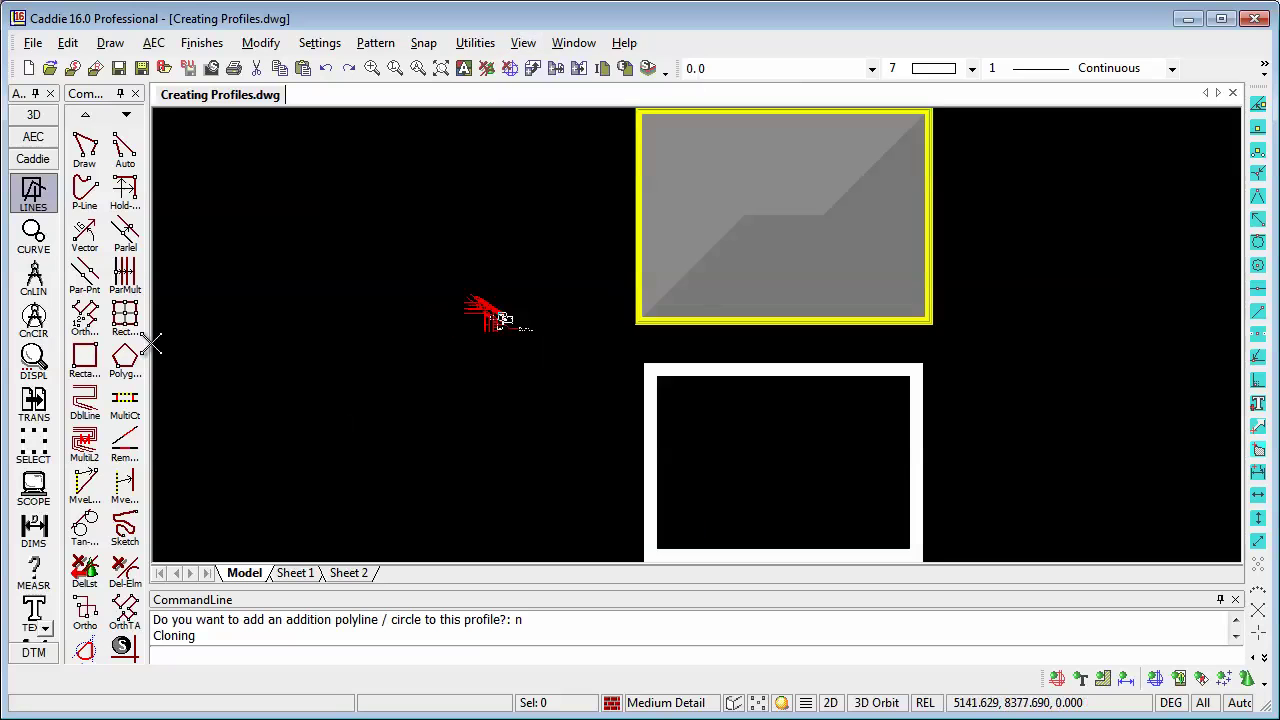
# Step: Create a new hipped roof below the original by picking two diagonal corners
pyautogui.click(40, 141)
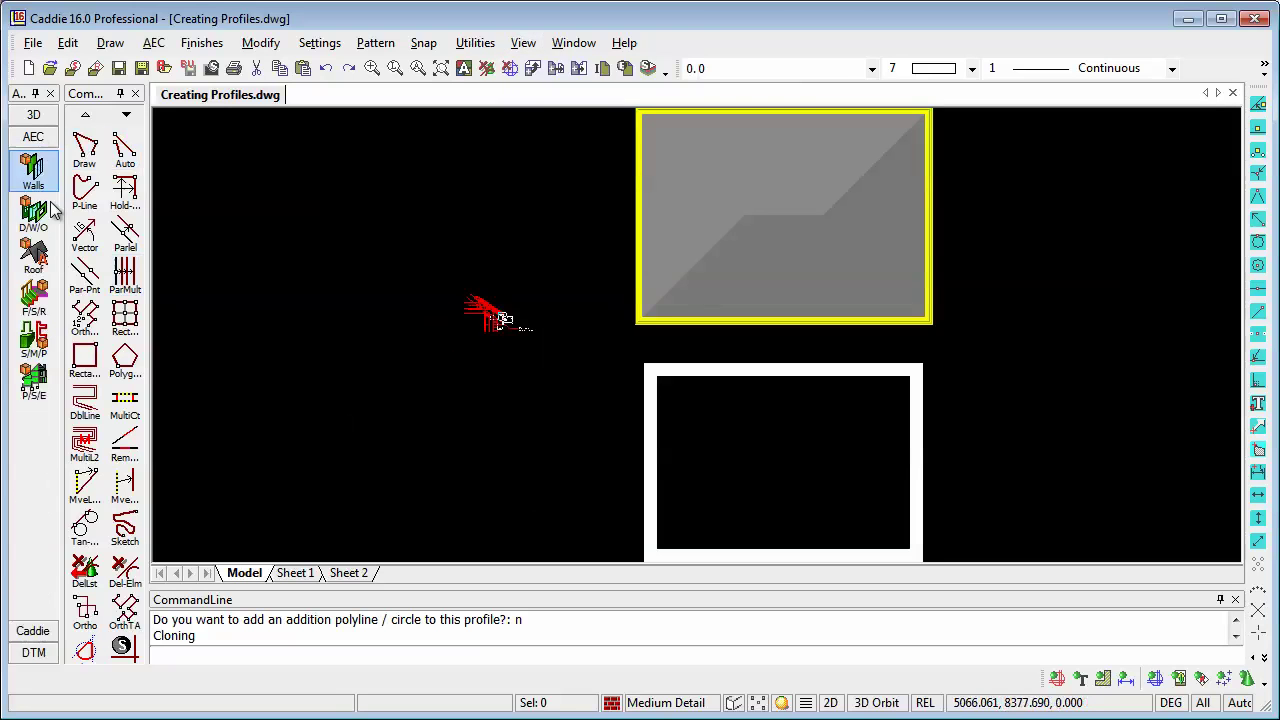
pyautogui.click(33, 255)
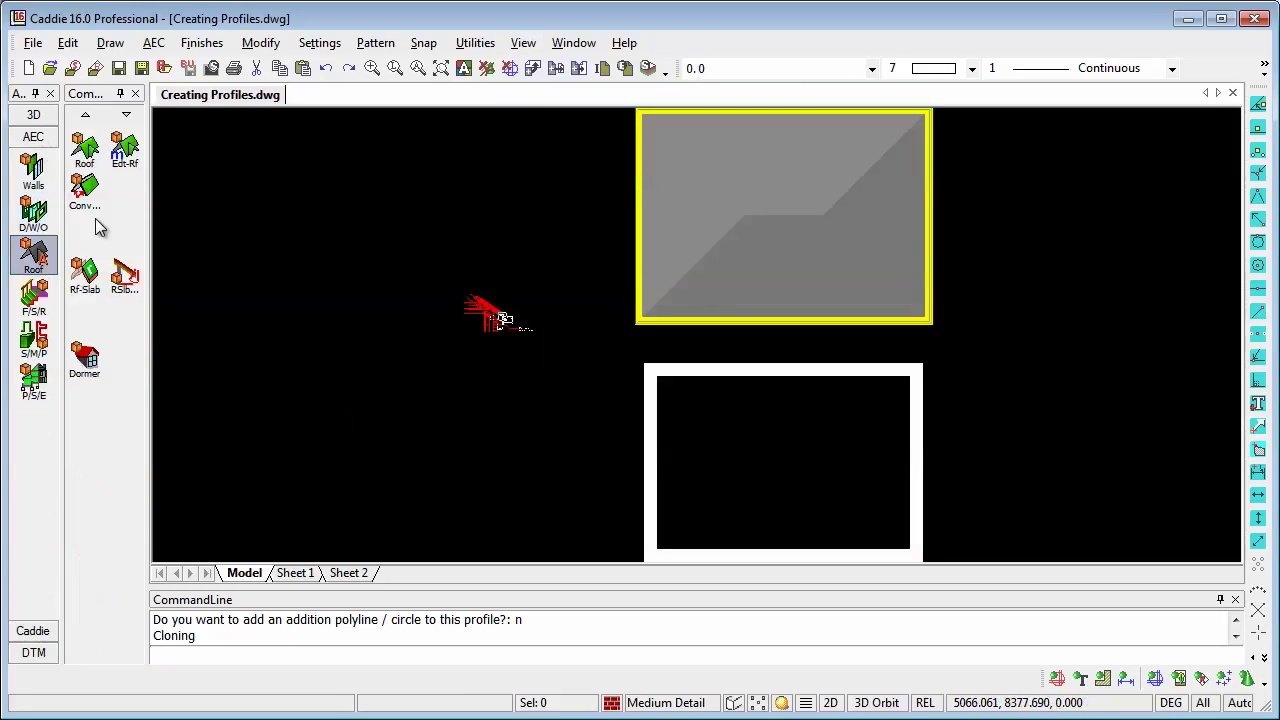
pyautogui.click(85, 150)
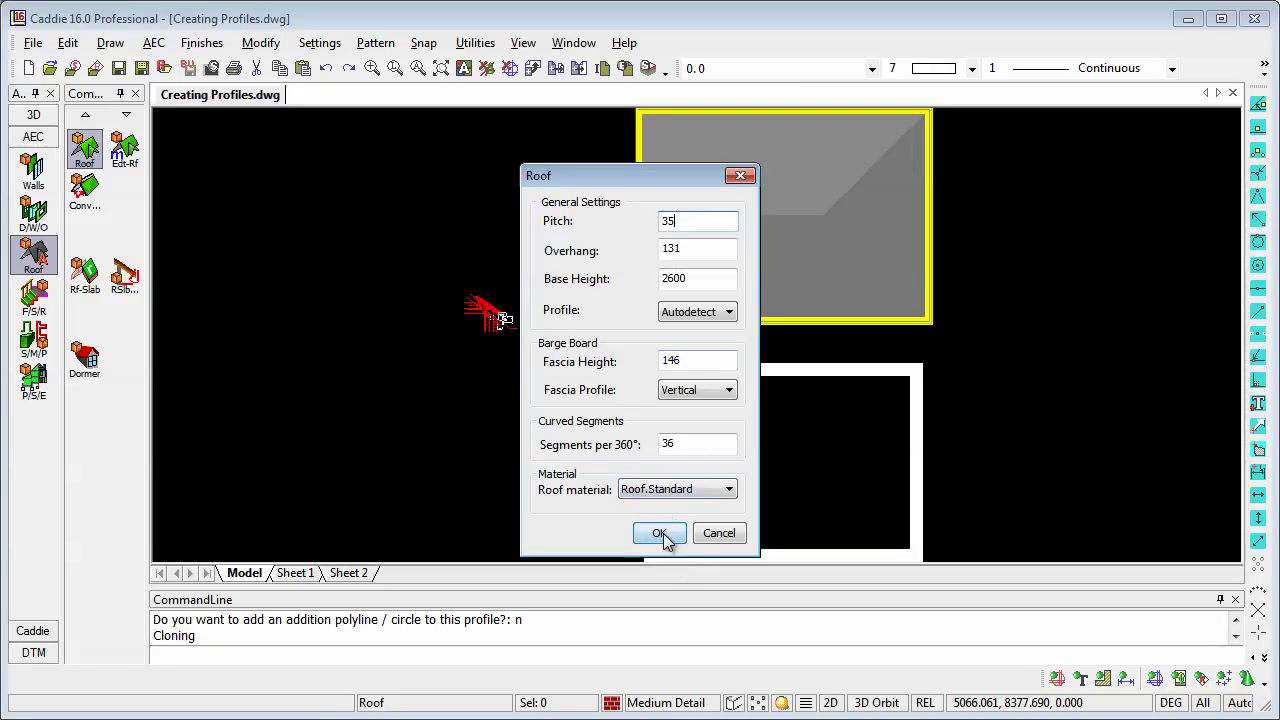
pyautogui.click(705, 316)
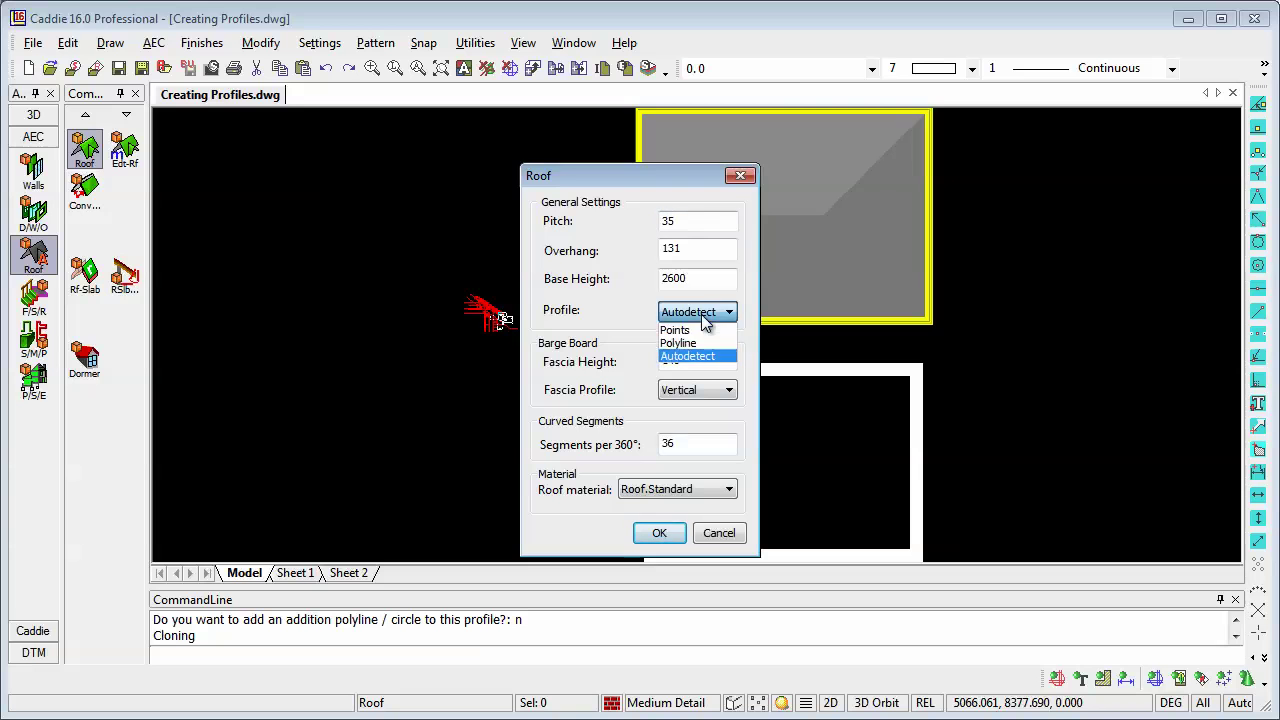
pyautogui.click(660, 533)
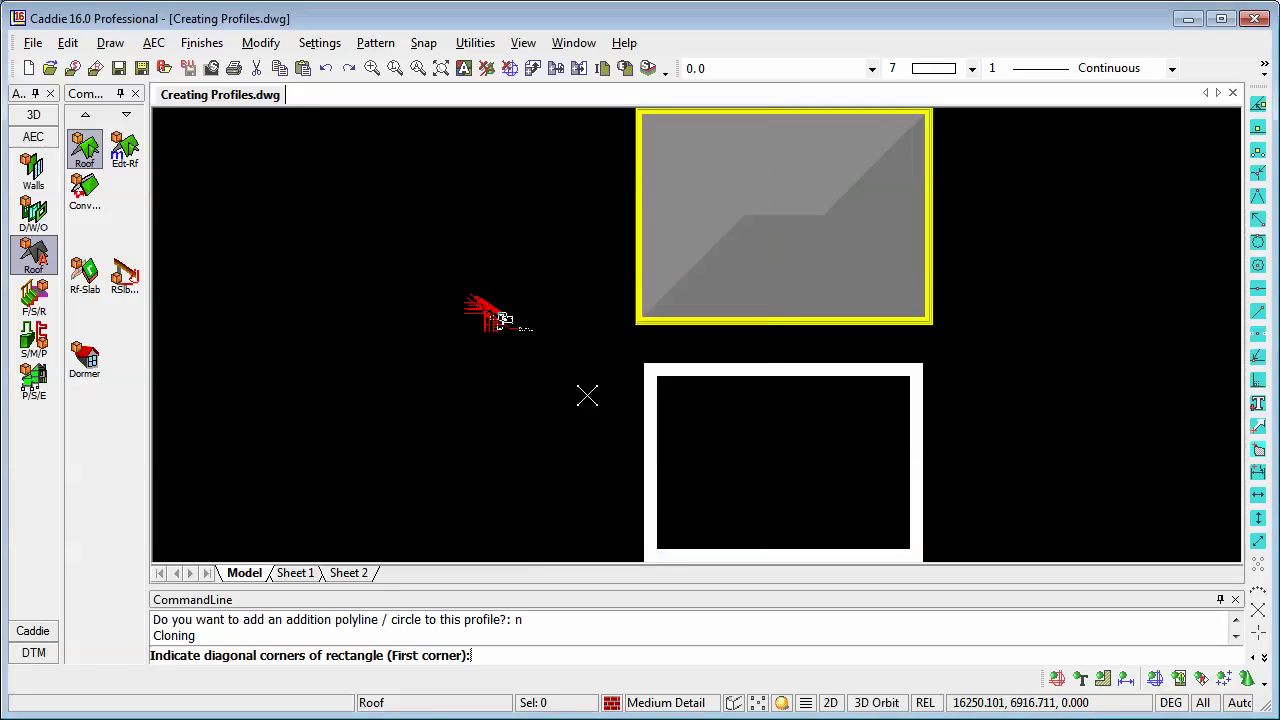
pyautogui.rightClick(560, 380)
pyautogui.click(614, 350)
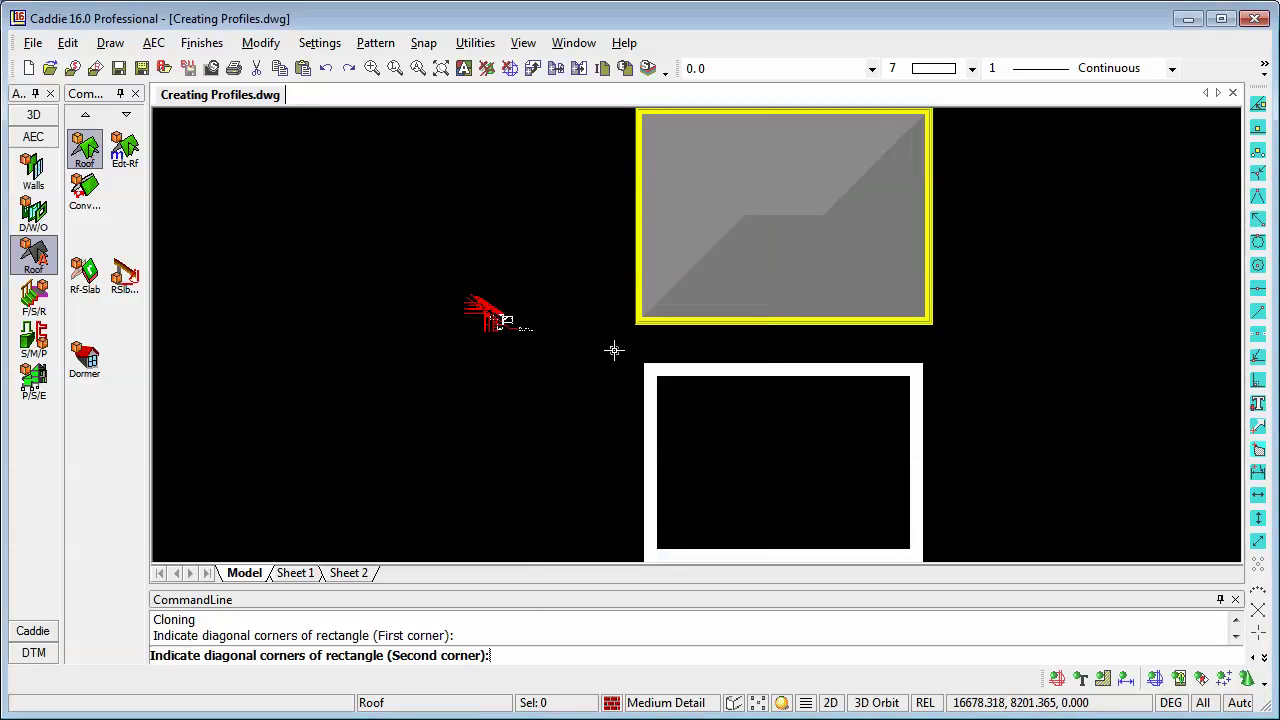
pyautogui.click(914, 537)
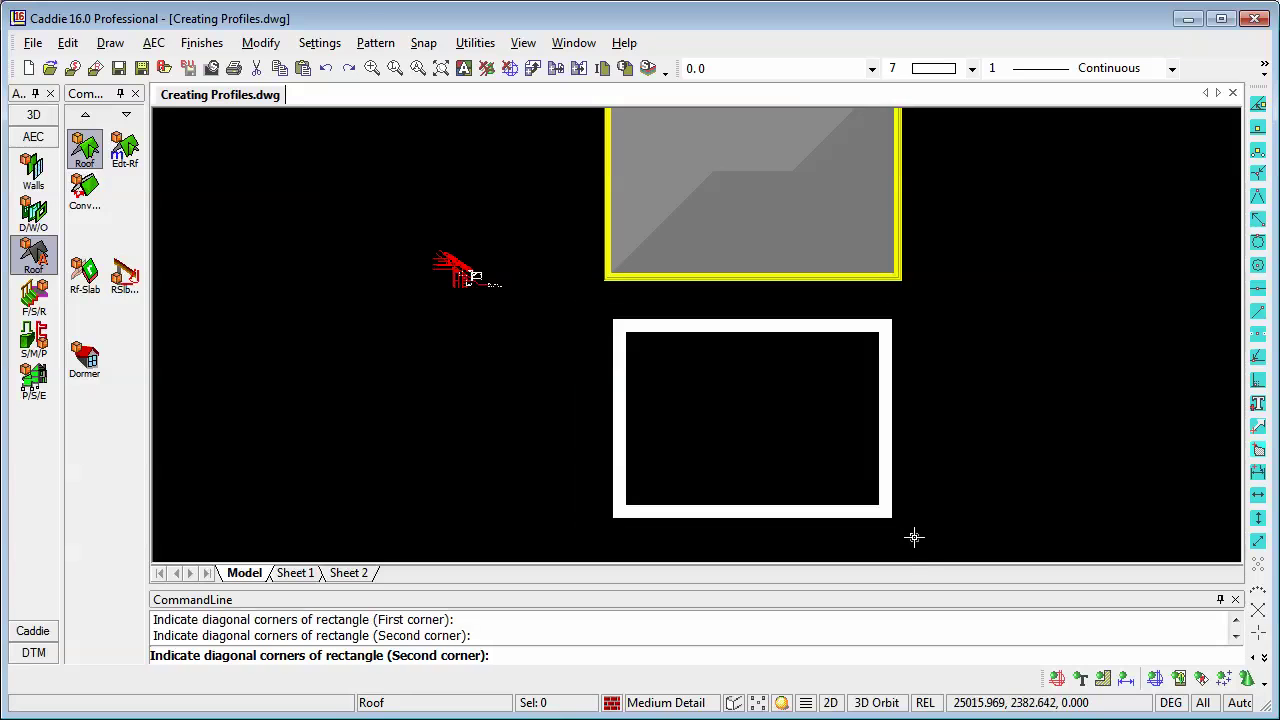
pyautogui.moveTo(734, 371); pyautogui.dragTo(740, 389, button='middle')
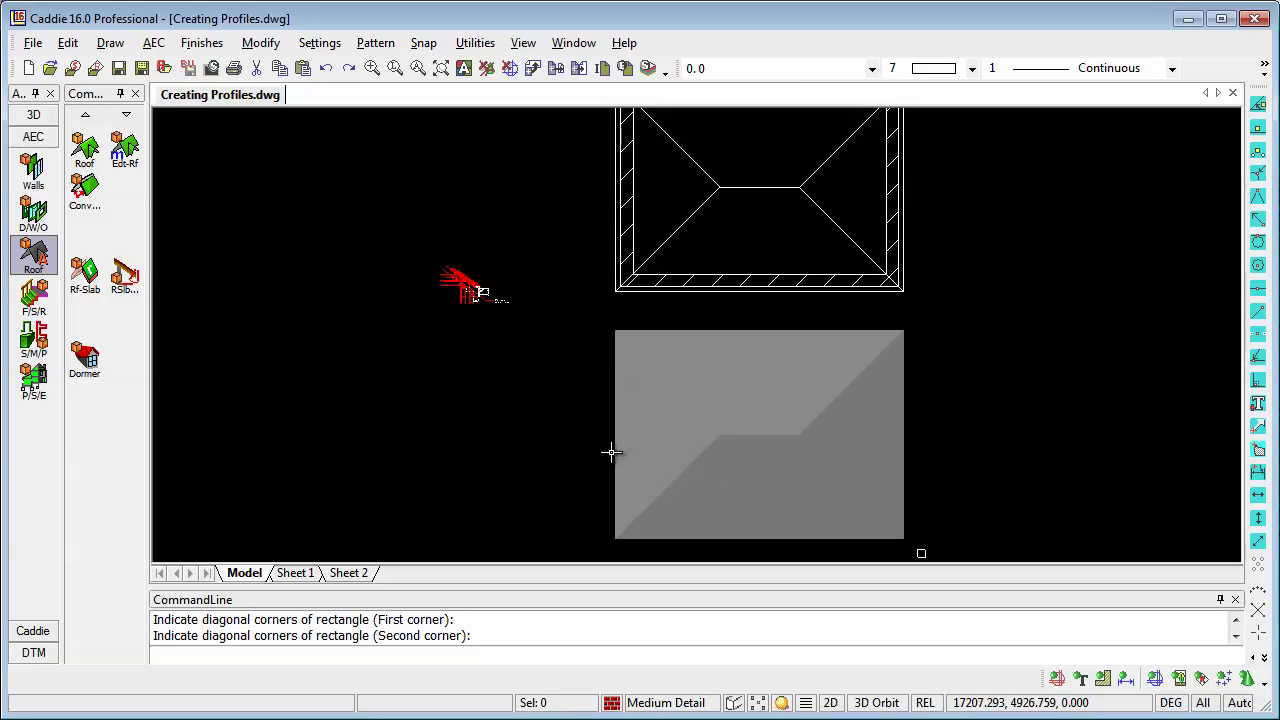
# Step: Inspect the lower hipped roof's properties, then clear the selection
pyautogui.click(742, 461)
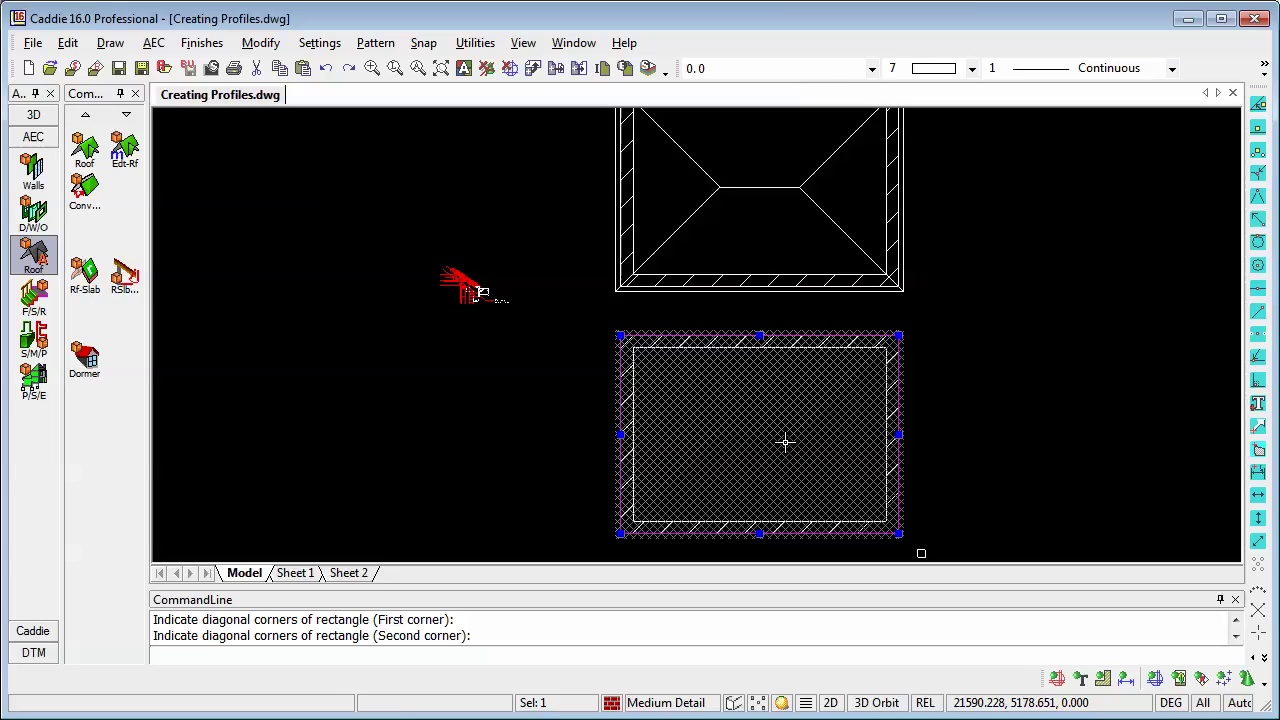
pyautogui.rightClick(785, 441)
pyautogui.click(915, 160)
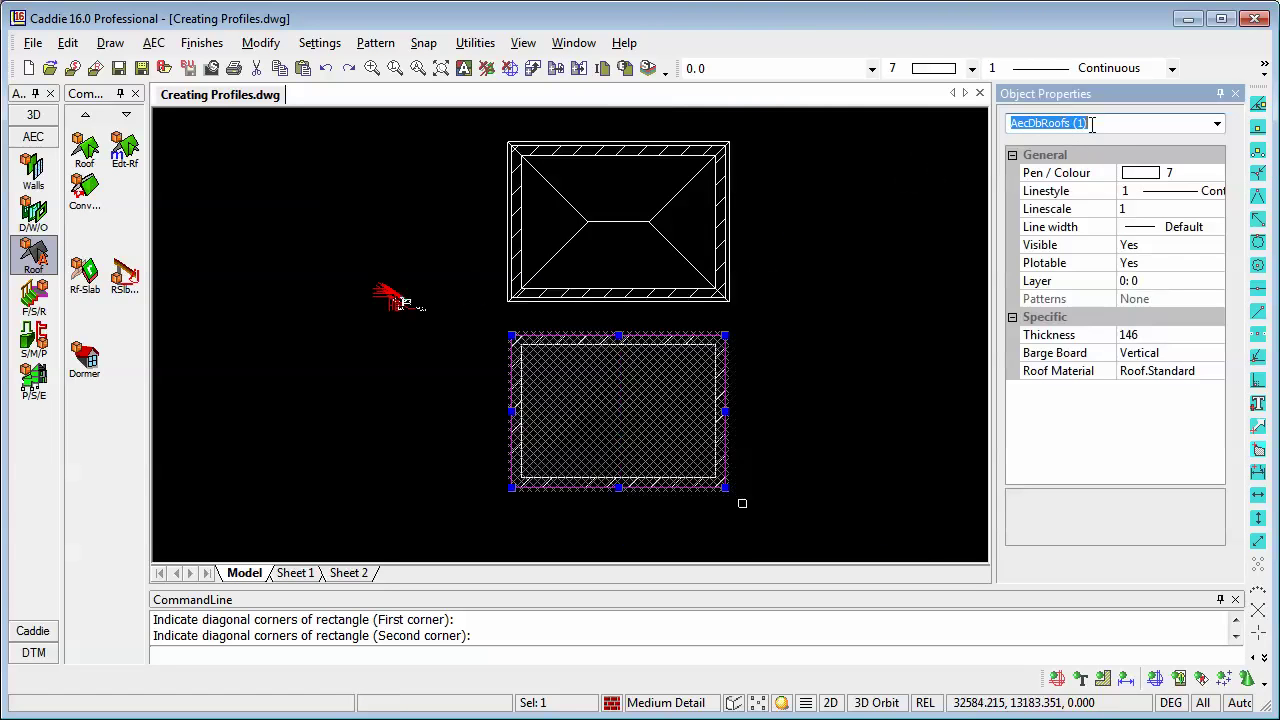
pyautogui.press('Escape')
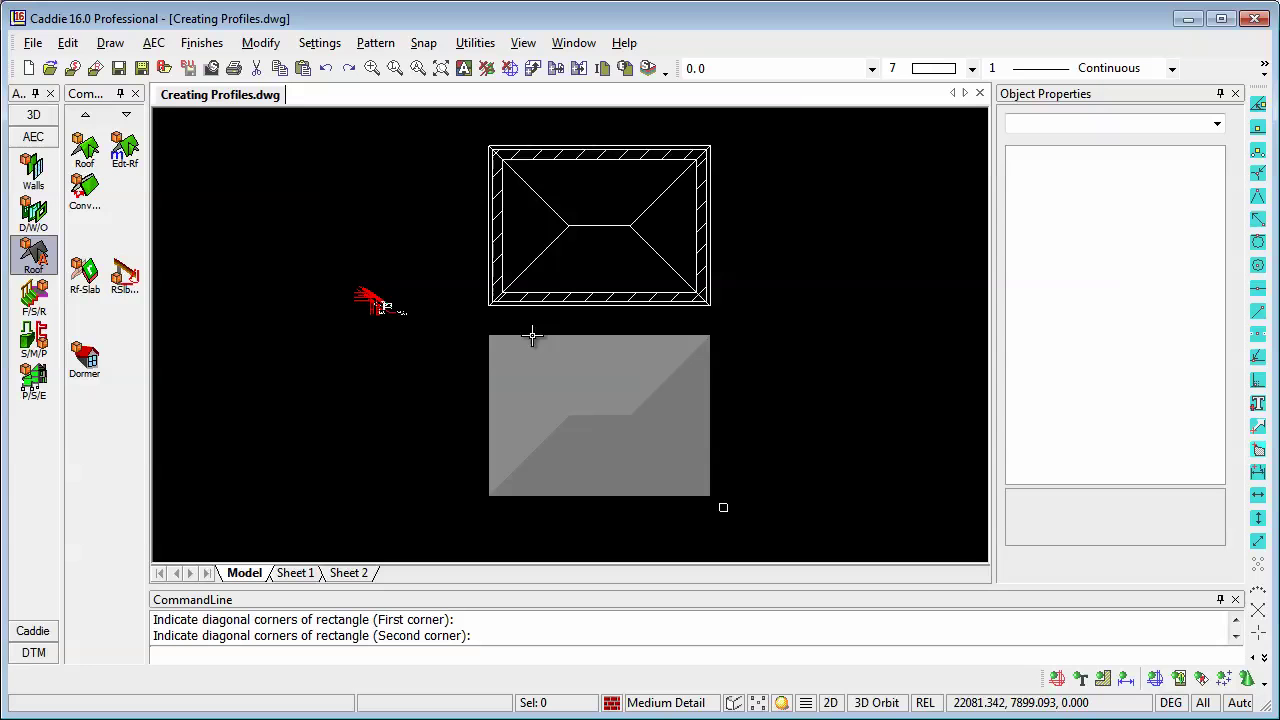
# Step: Convert the lower roof to slabs, erasing the original, and orbit to view them in 3D
pyautogui.click(90, 200)
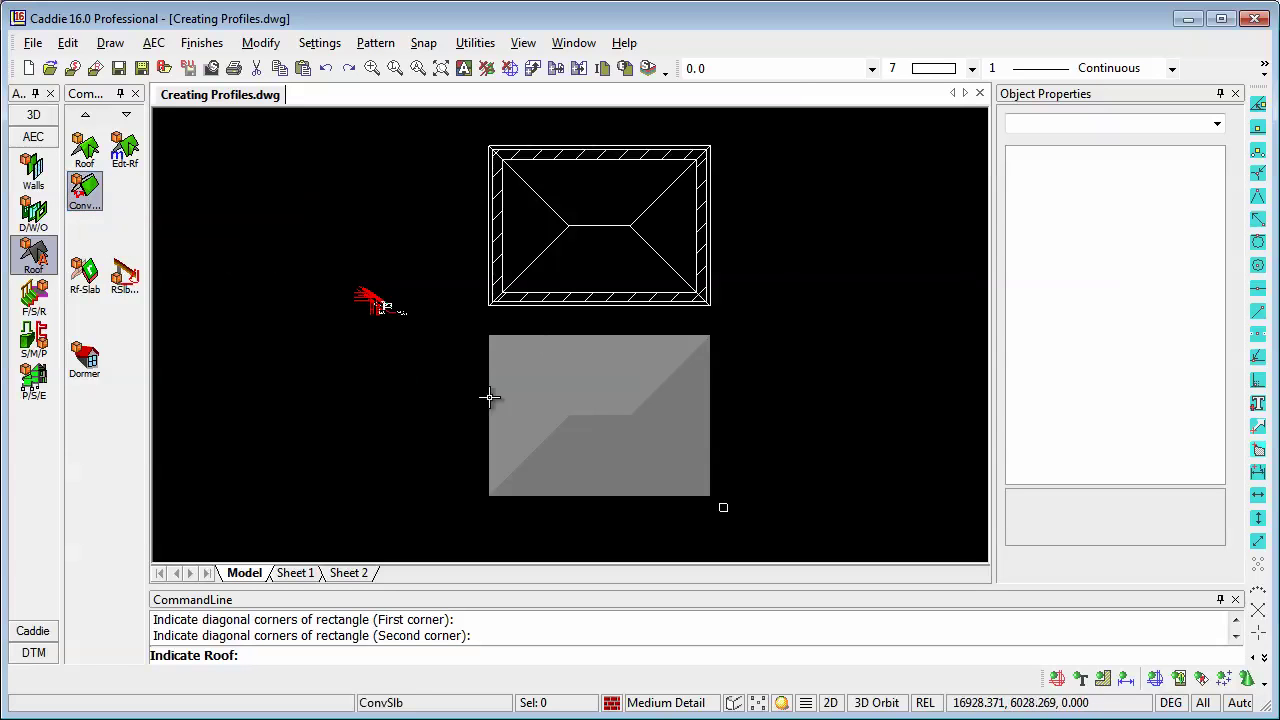
pyautogui.click(579, 434)
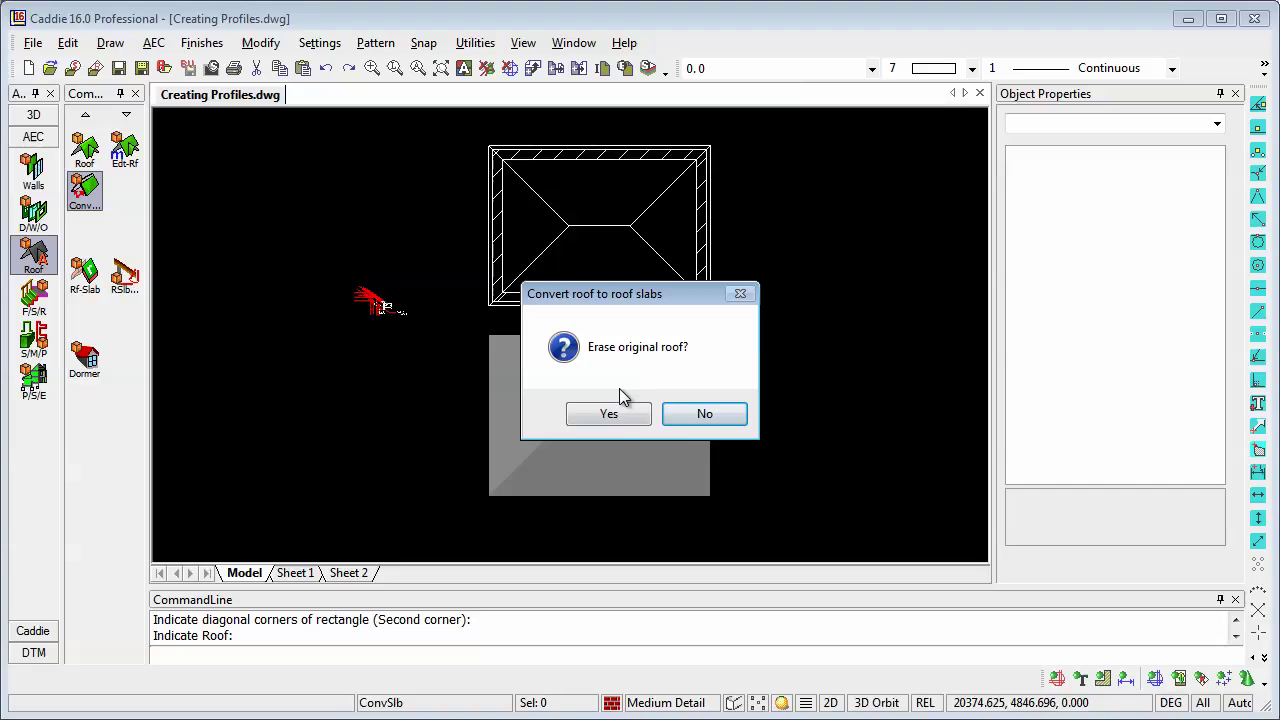
pyautogui.click(622, 418)
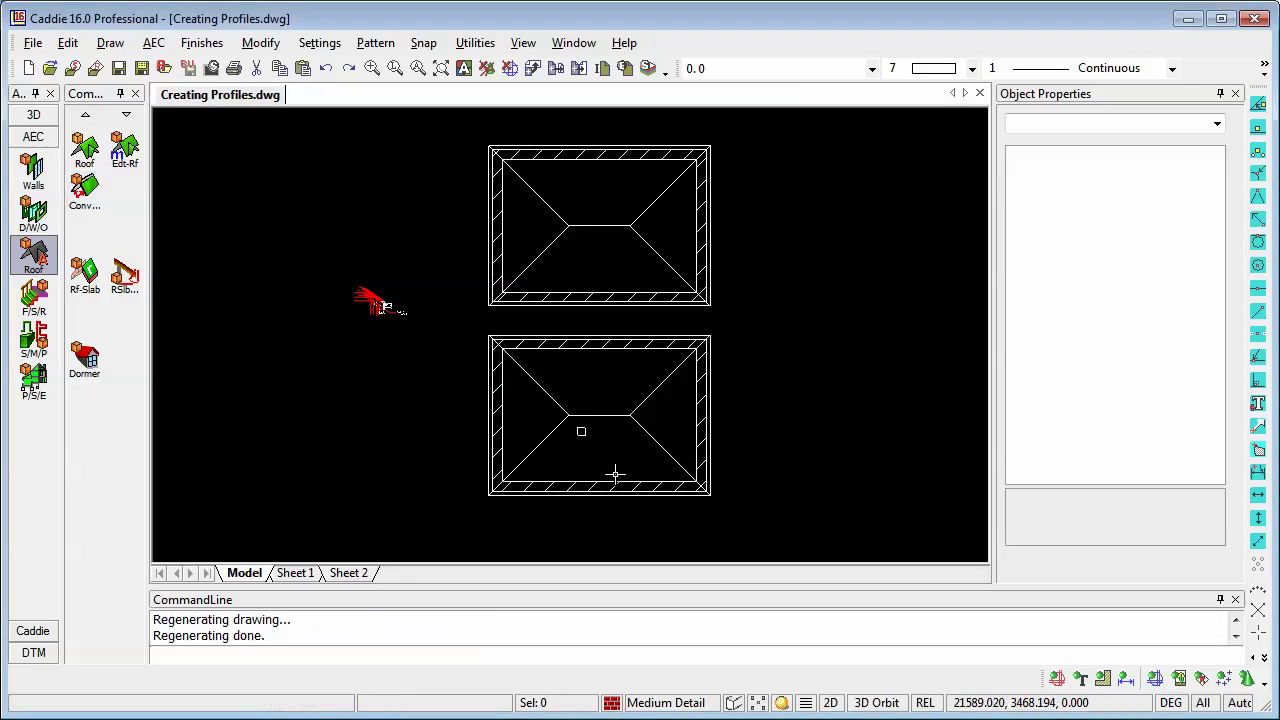
pyautogui.moveTo(615, 474); pyautogui.dragTo(654, 451, button='middle')
pyautogui.click(613, 435)
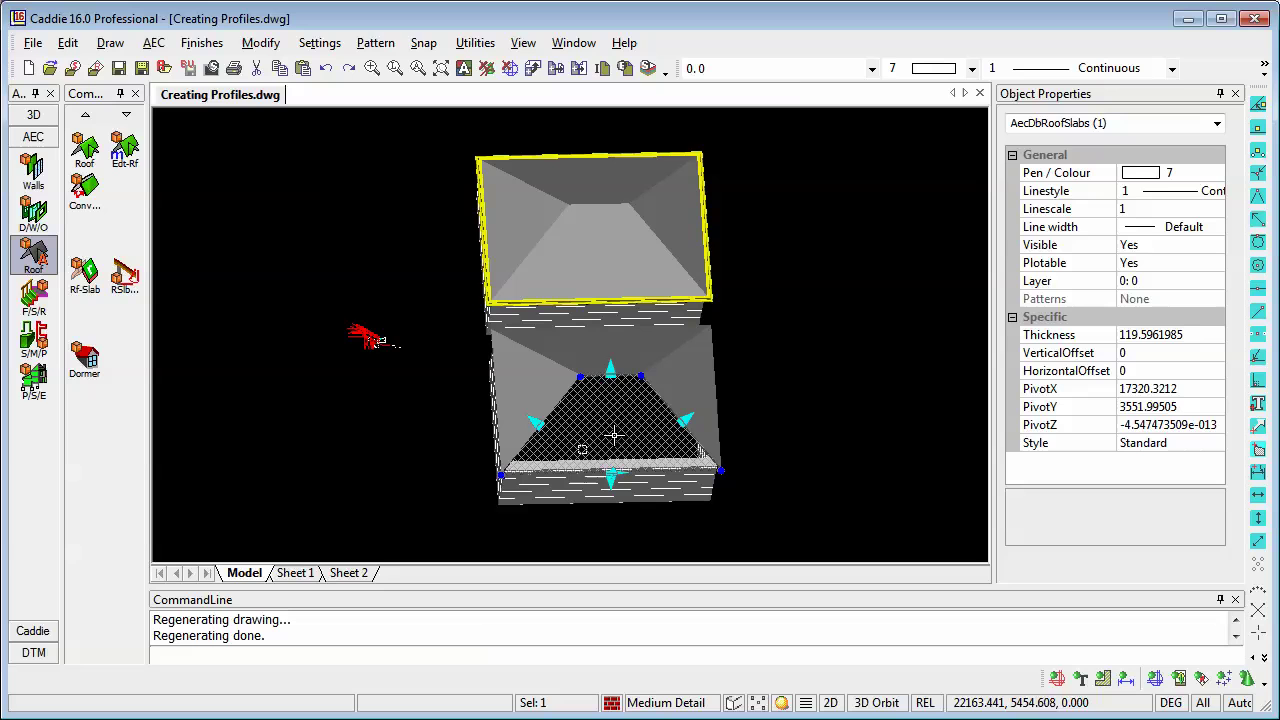
# Step: Start roof slab edge editing and pick a roof slab
pyautogui.click(125, 278)
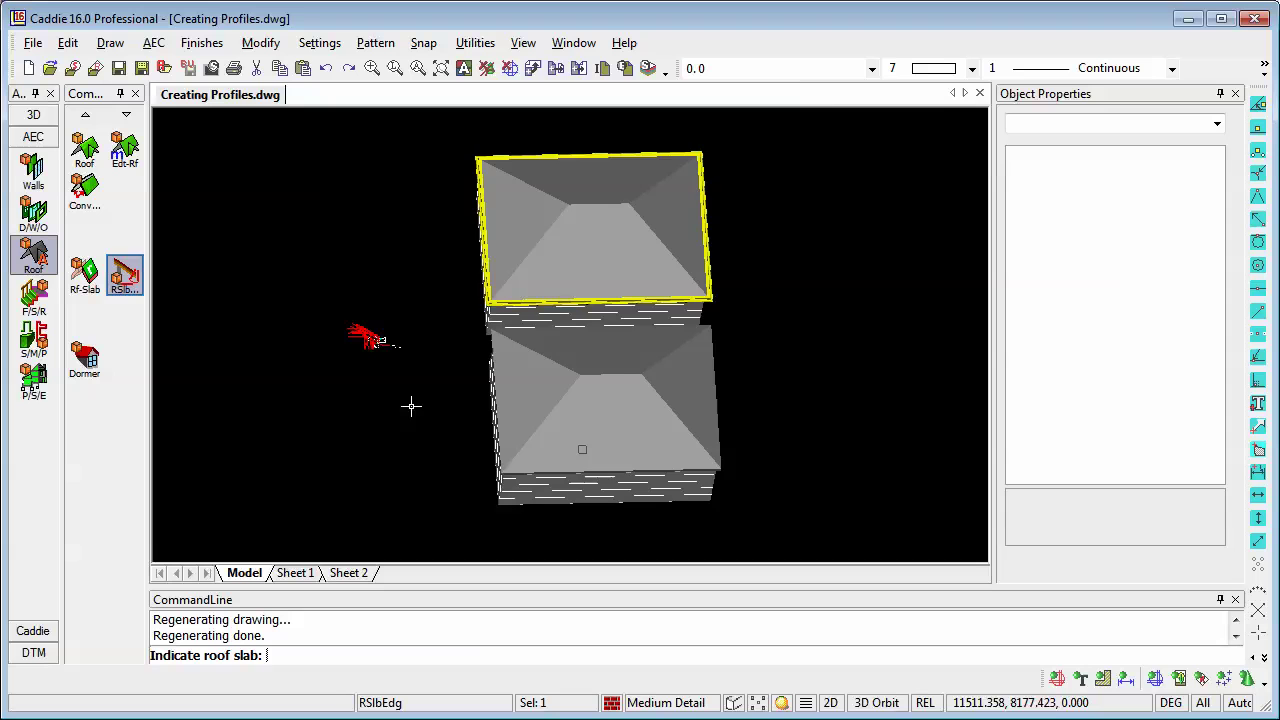
pyautogui.scroll(2, 485, 420)
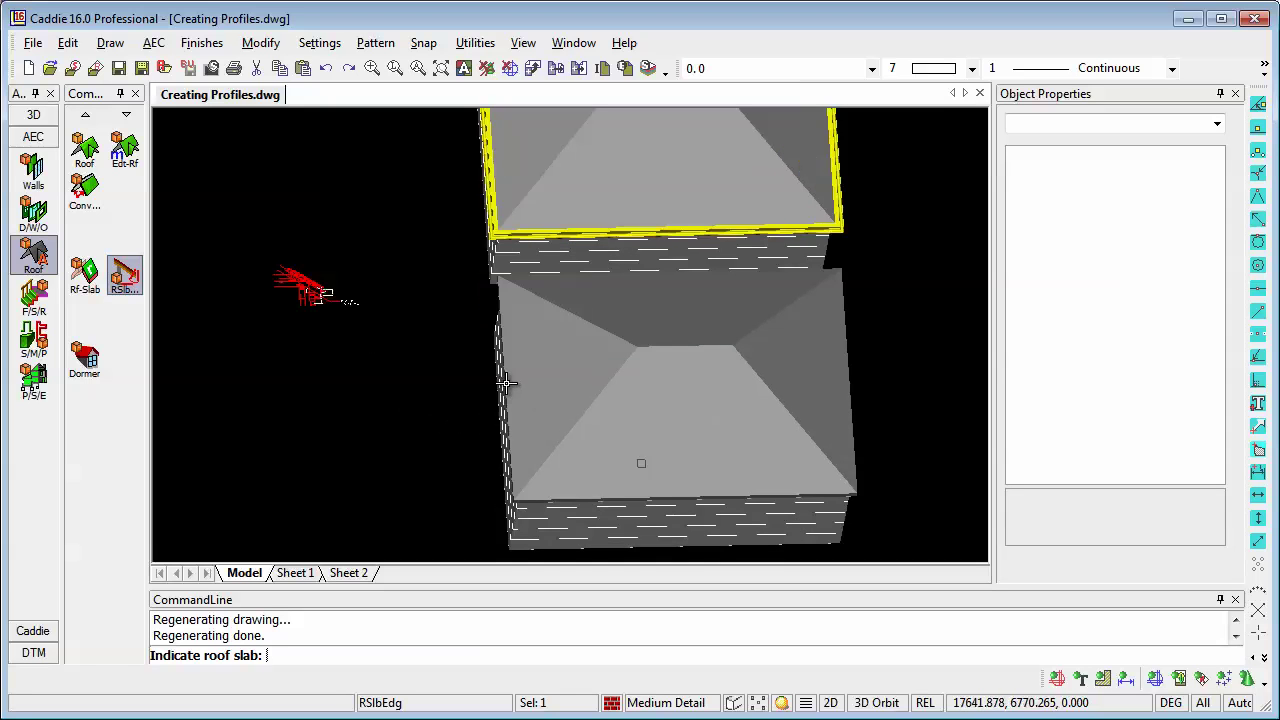
pyautogui.click(500, 378)
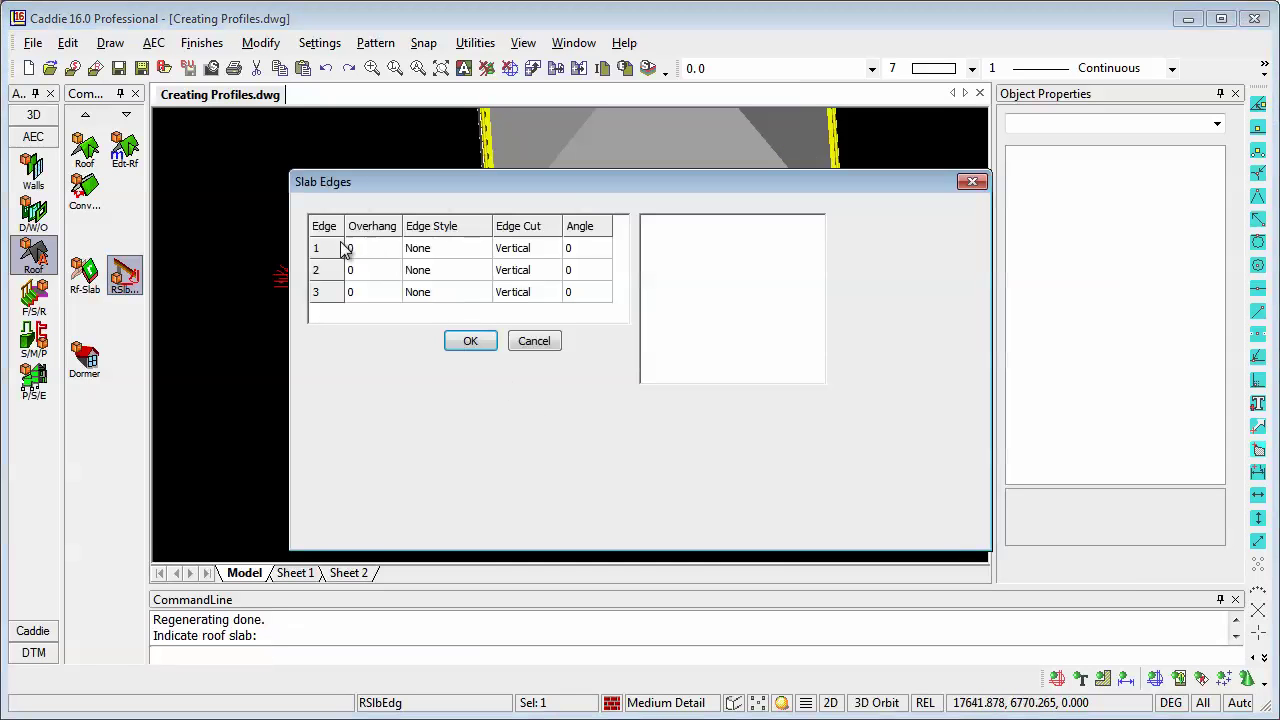
# Step: Set Edge 1 to the Fascia and fillet edge style with a vertical cut and apply
pyautogui.click(441, 250)
pyautogui.click(483, 248)
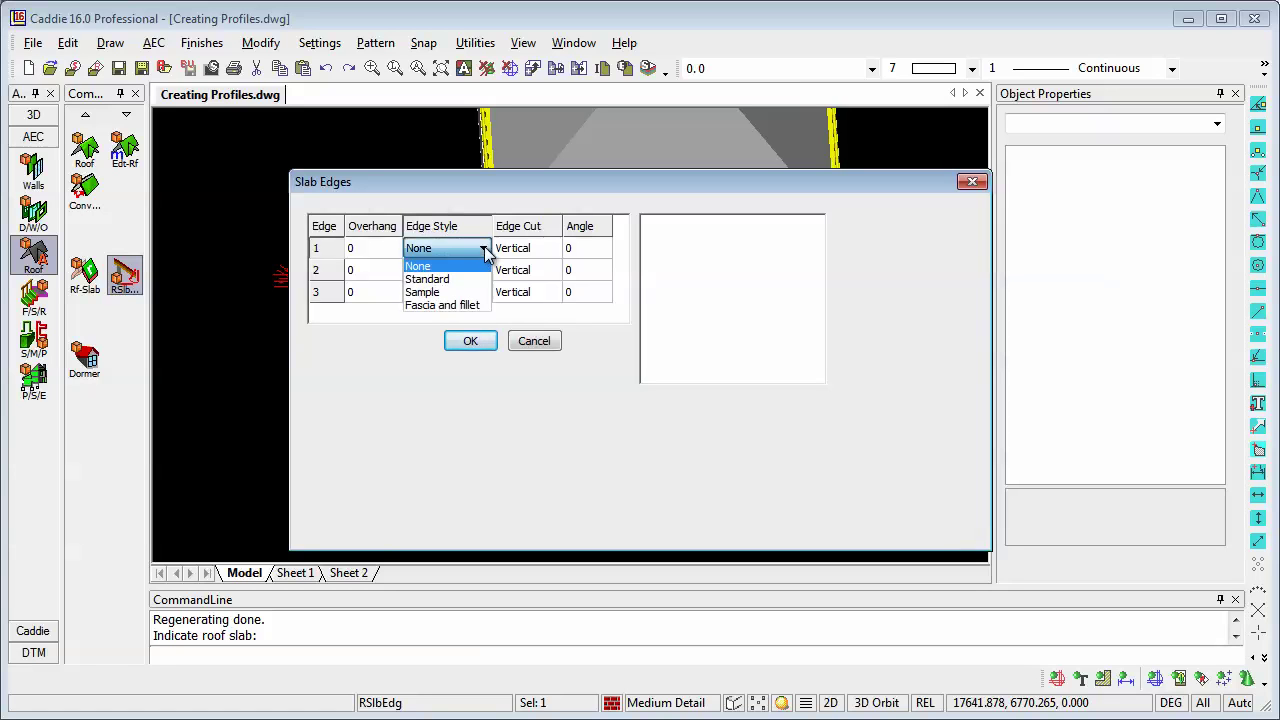
pyautogui.click(464, 305)
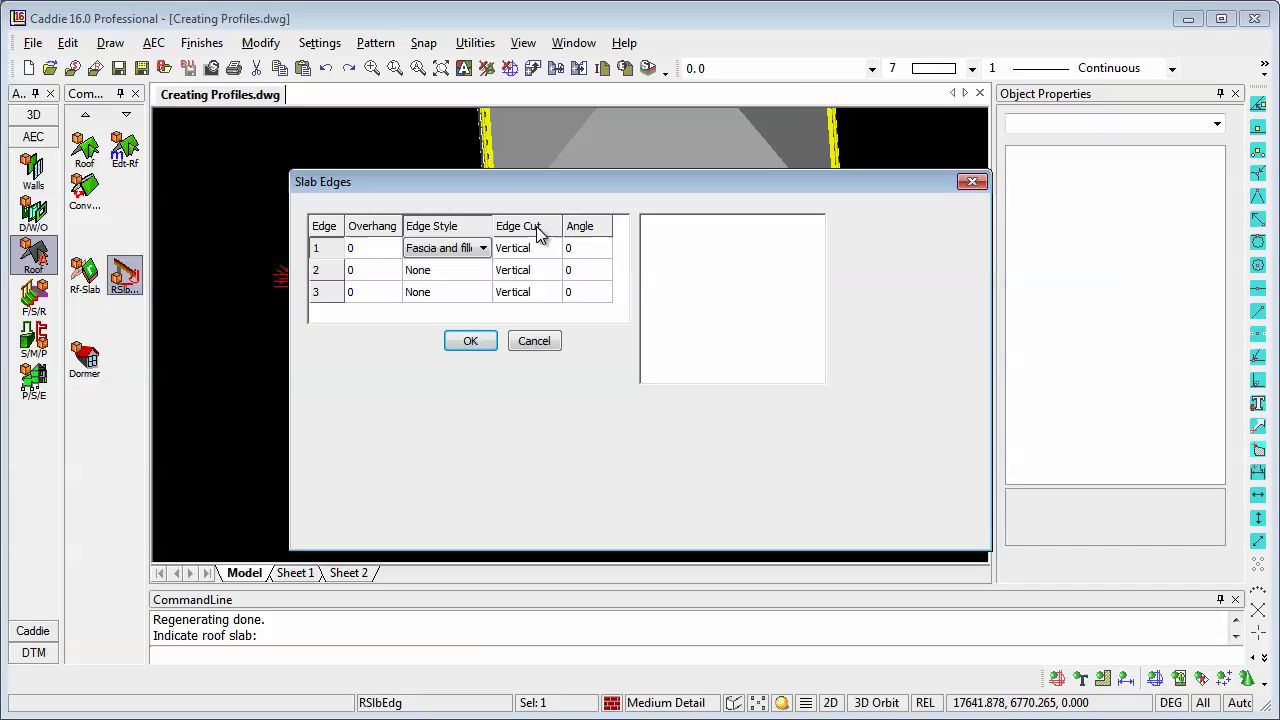
pyautogui.click(537, 258)
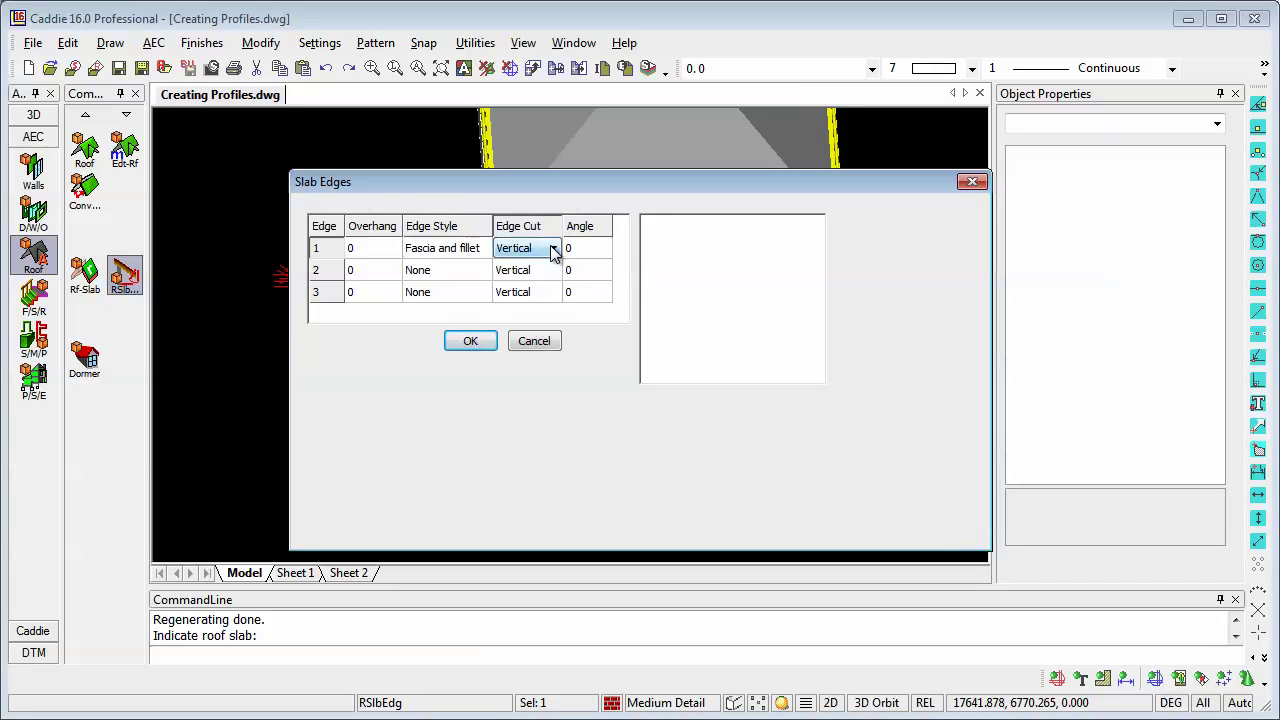
pyautogui.click(553, 248)
pyautogui.click(470, 345)
pyautogui.click(475, 343)
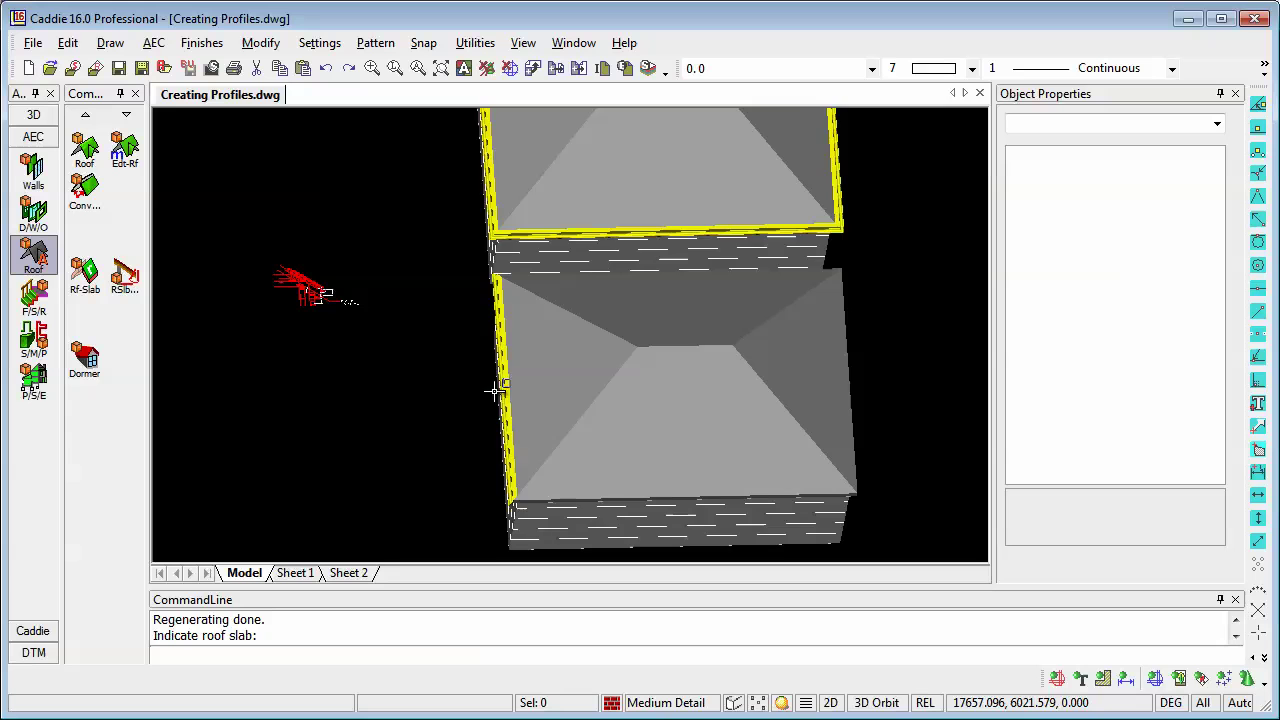
pyautogui.scroll(2, 540, 405)
pyautogui.scroll(2, 529, 463)
pyautogui.scroll(2, 503, 251)
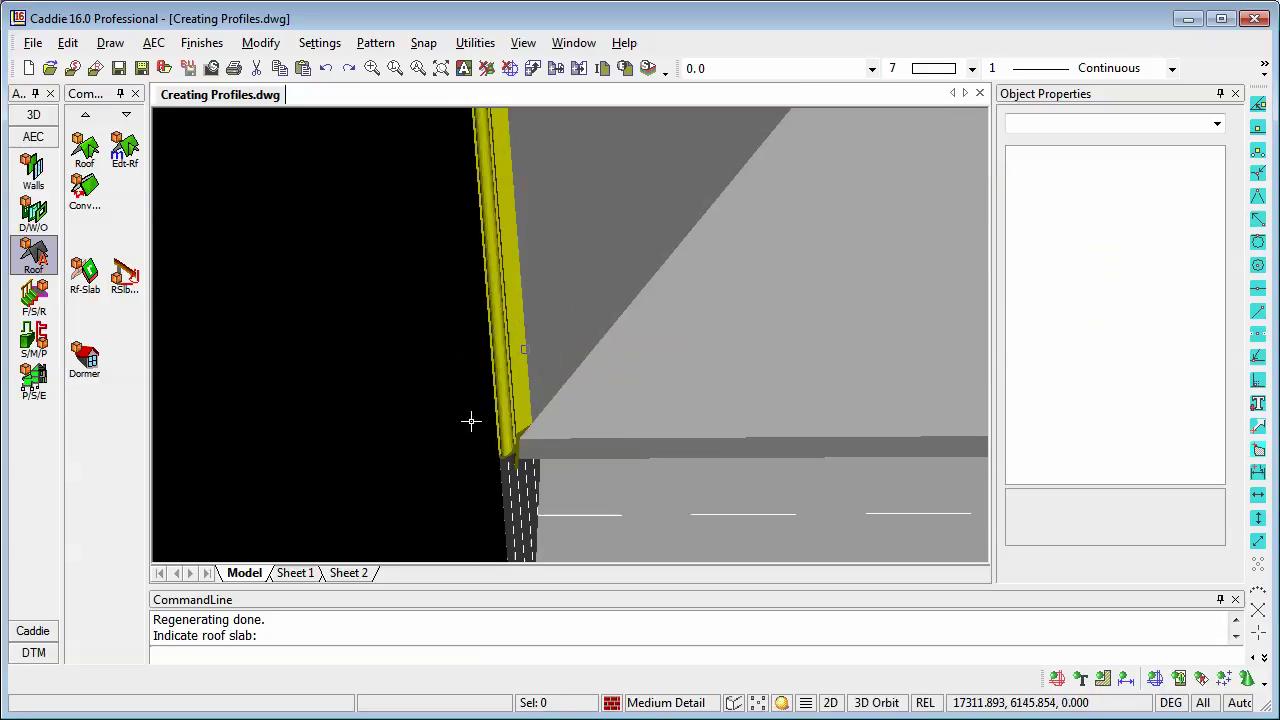
pyautogui.scroll(2, 540, 400)
# Step: Set edge 1 of the next roof slab to the Fascia and fillet edge style
pyautogui.click(125, 275)
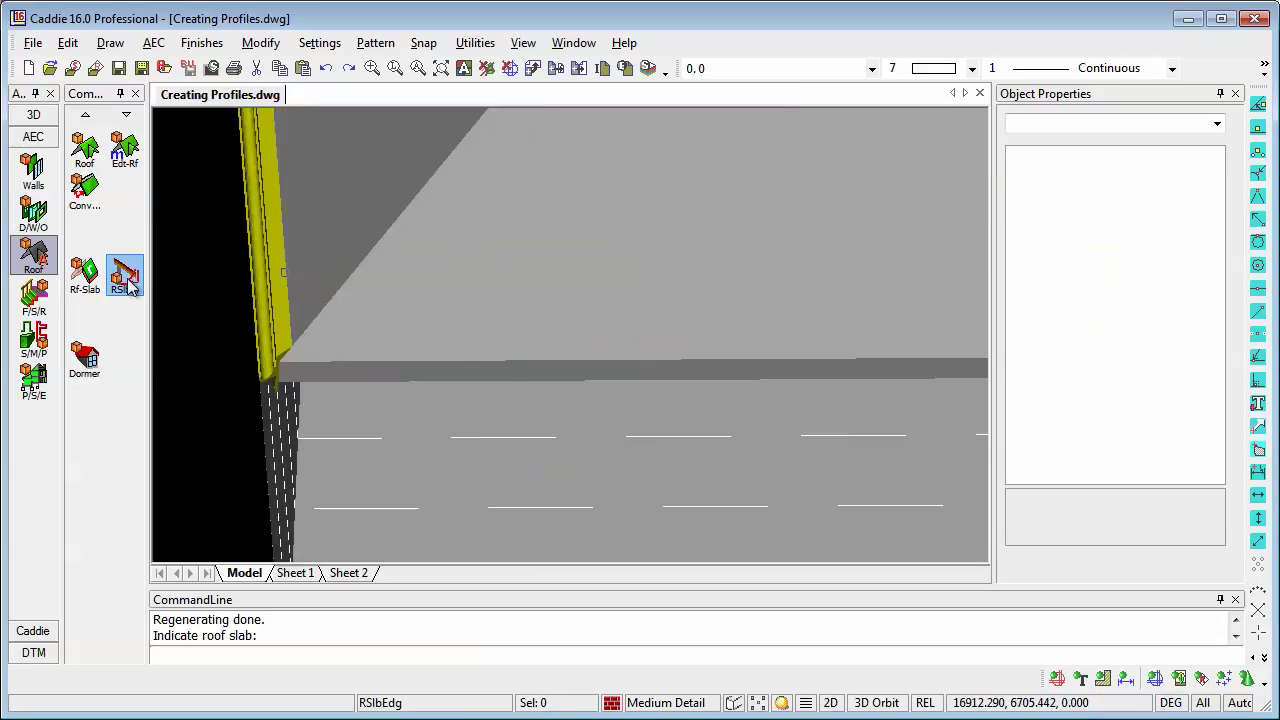
pyautogui.click(508, 375)
pyautogui.click(443, 249)
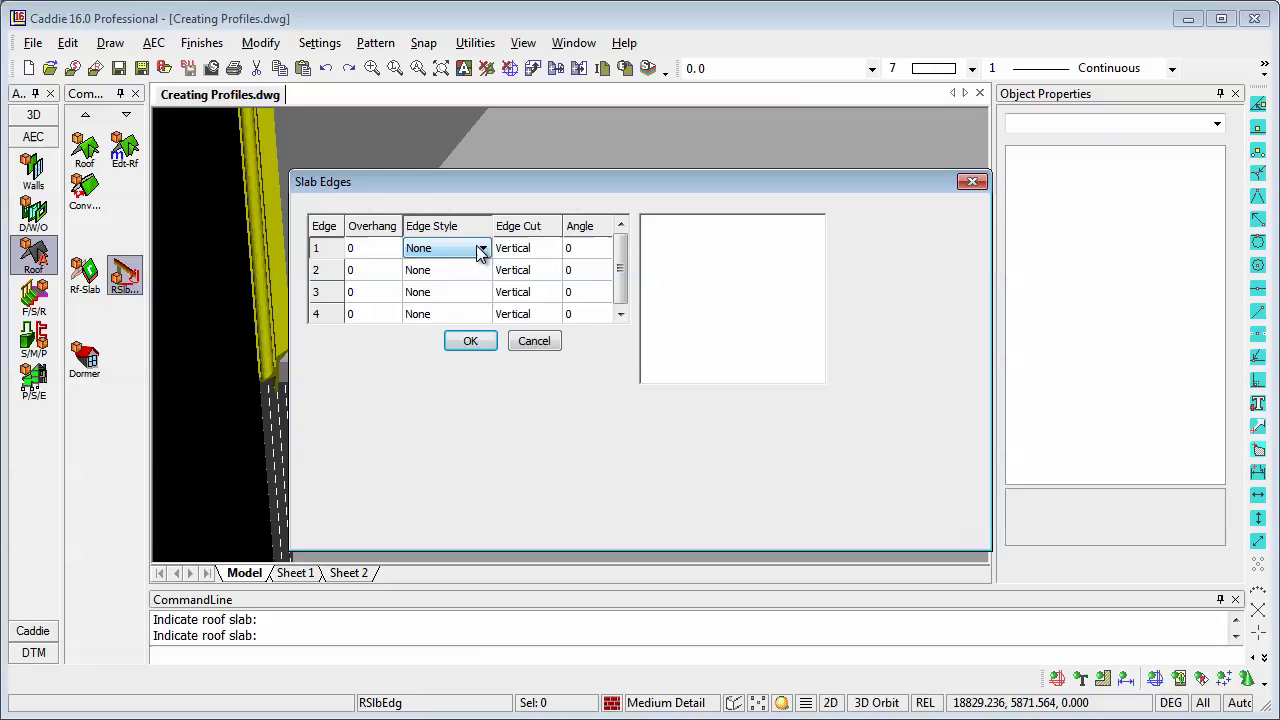
pyautogui.click(450, 300)
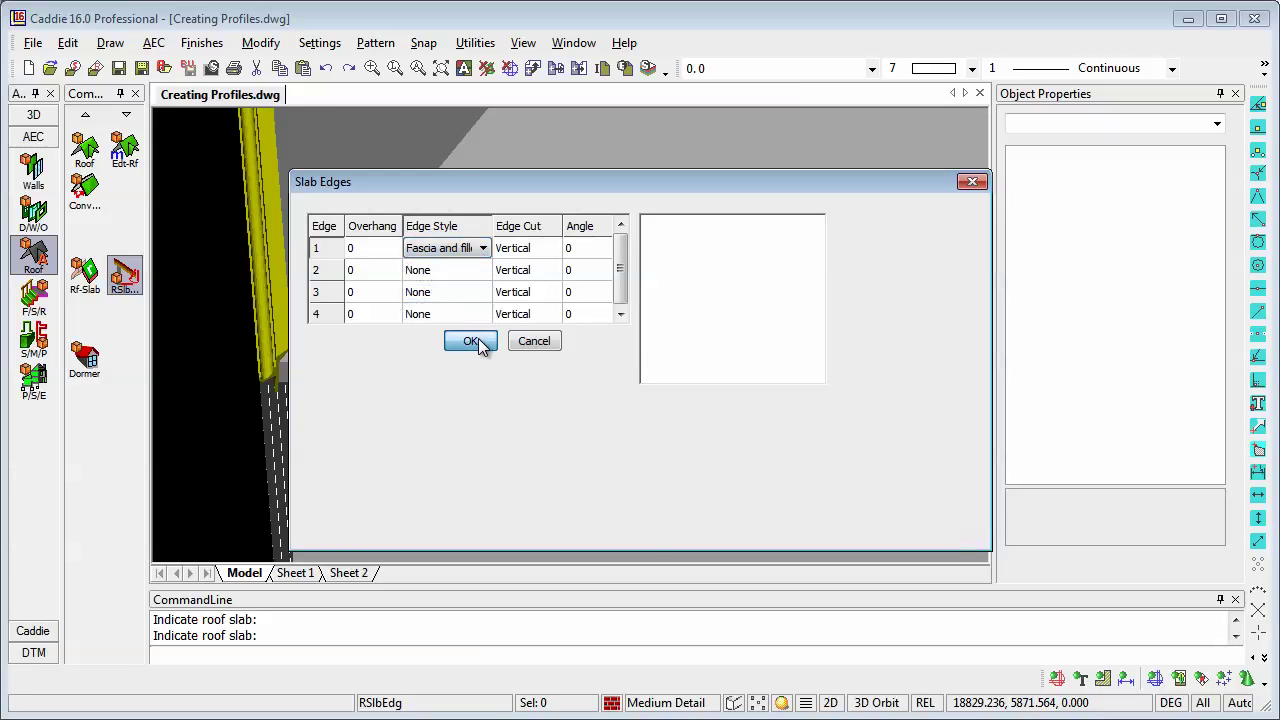
pyautogui.click(470, 341)
pyautogui.moveTo(693, 385)
pyautogui.mouseDown(button='middle')
pyautogui.moveTo(386, 357)
pyautogui.moveTo(657, 380)
pyautogui.moveTo(471, 428)
pyautogui.moveTo(713, 443)
pyautogui.moveTo(677, 274)
pyautogui.mouseUp(button='middle')
# Step: Apply Fascia and fillet to edge 1 of a slab on the building's other side
pyautogui.press('Return')
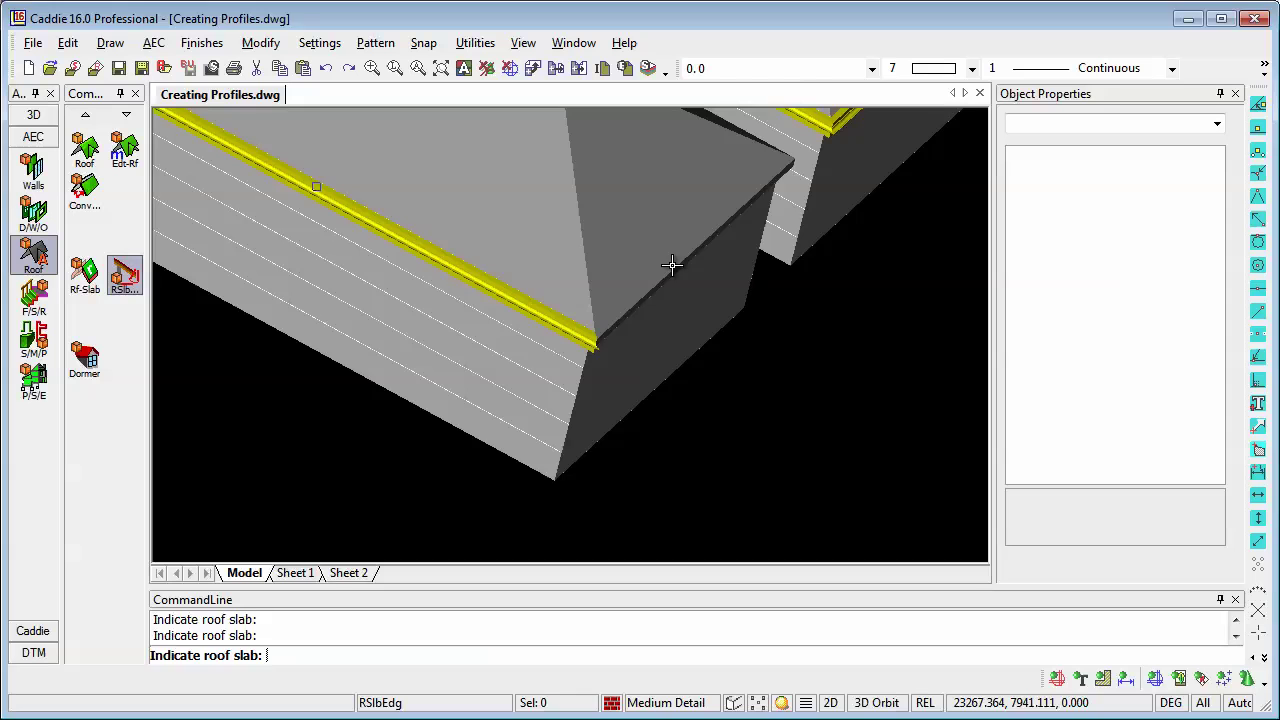
pyautogui.click(672, 266)
pyautogui.click(457, 248)
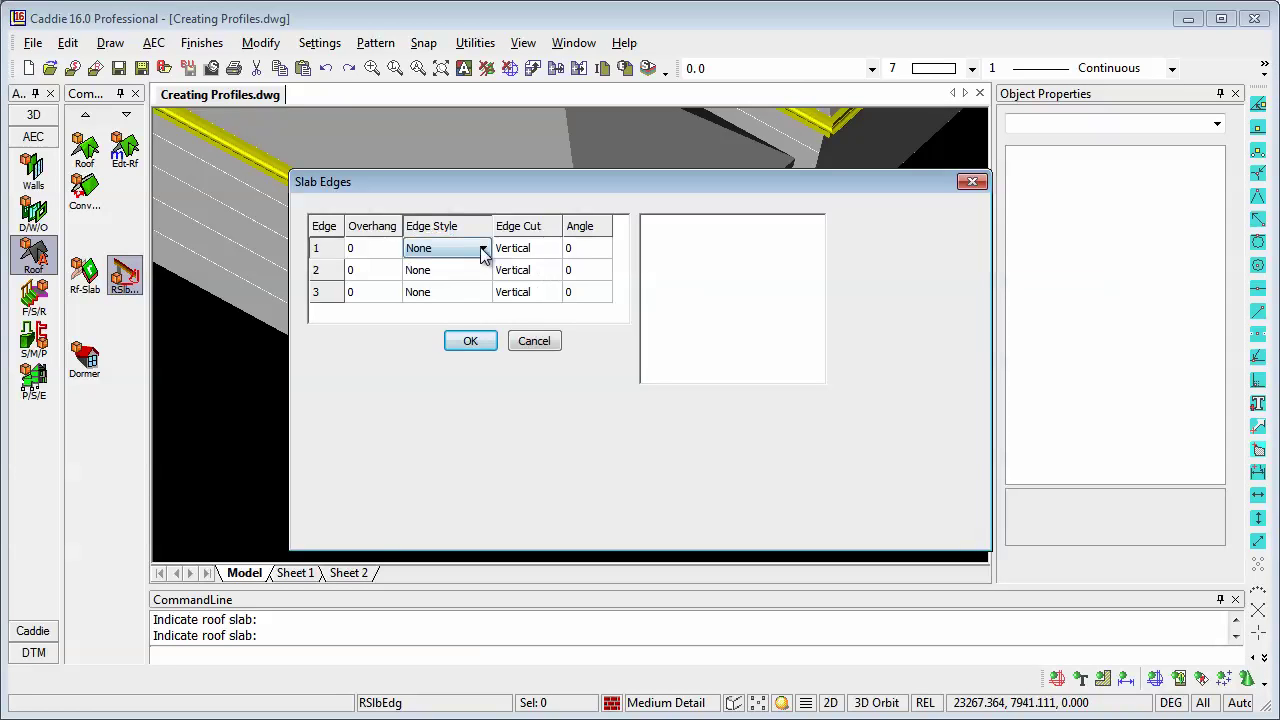
pyautogui.click(482, 248)
pyautogui.click(450, 300)
pyautogui.click(469, 343)
pyautogui.moveTo(590, 344)
pyautogui.mouseDown(button='middle')
pyautogui.moveTo(386, 386)
pyautogui.moveTo(643, 408)
pyautogui.moveTo(558, 403)
pyautogui.moveTo(980, 186)
pyautogui.moveTo(846, 200)
pyautogui.moveTo(523, 277)
pyautogui.moveTo(377, 250)
pyautogui.mouseUp(button='middle')
# Step: Give the last roof slab's edge 1 the Fascia and fillet profile and inspect the result
pyautogui.click(125, 275)
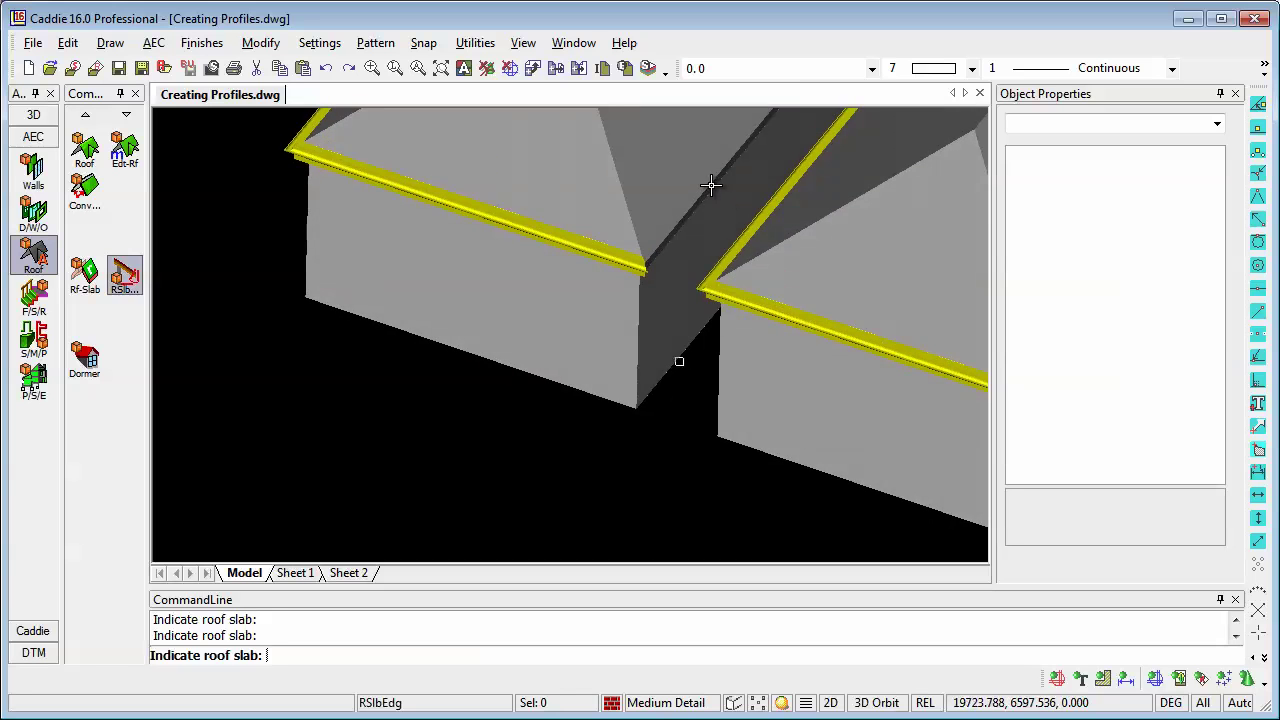
pyautogui.click(619, 247)
pyautogui.click(467, 250)
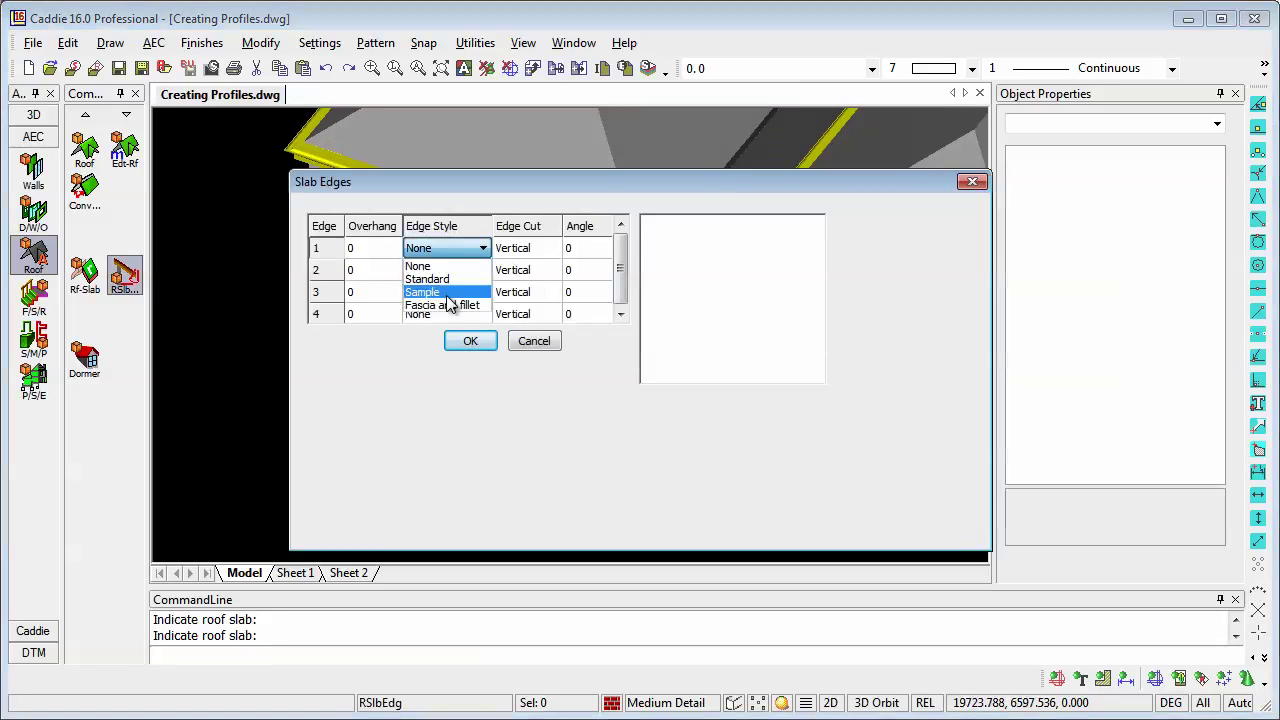
pyautogui.click(450, 303)
pyautogui.click(477, 342)
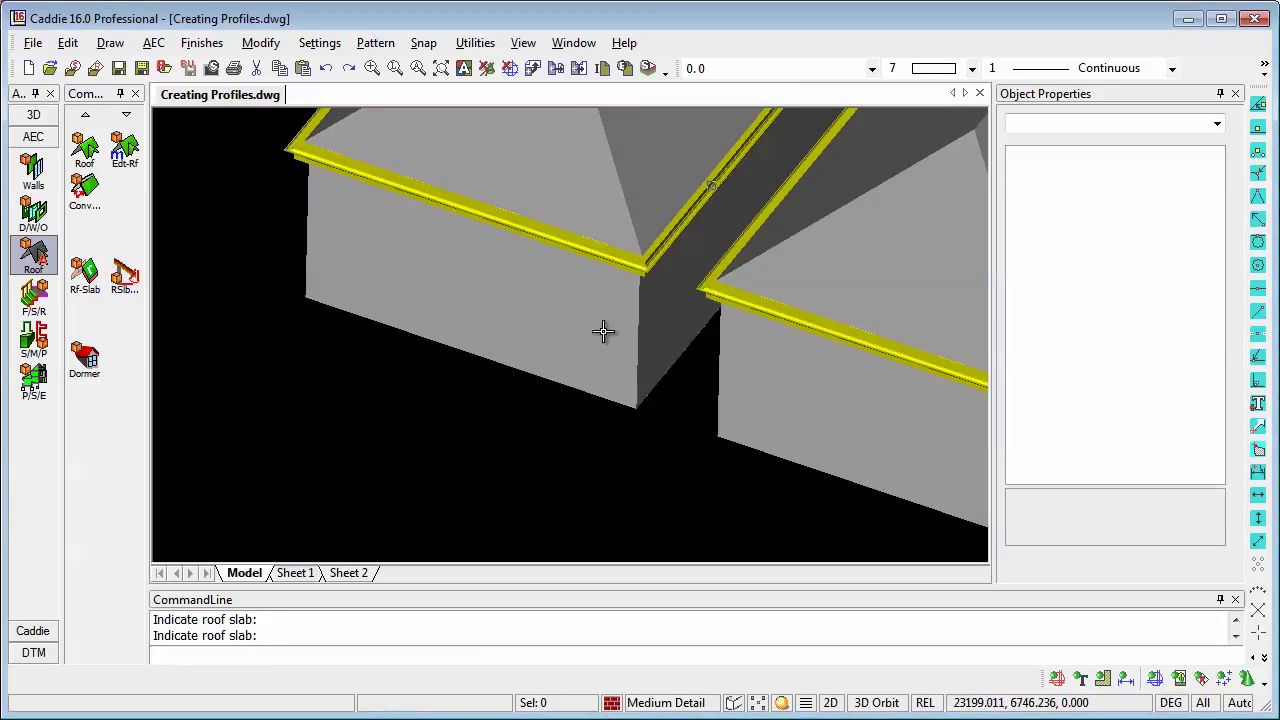
pyautogui.moveTo(603, 331); pyautogui.dragTo(351, 286, button='middle')
pyautogui.scroll(2, 343, 279)
pyautogui.scroll(1, 414, 317)
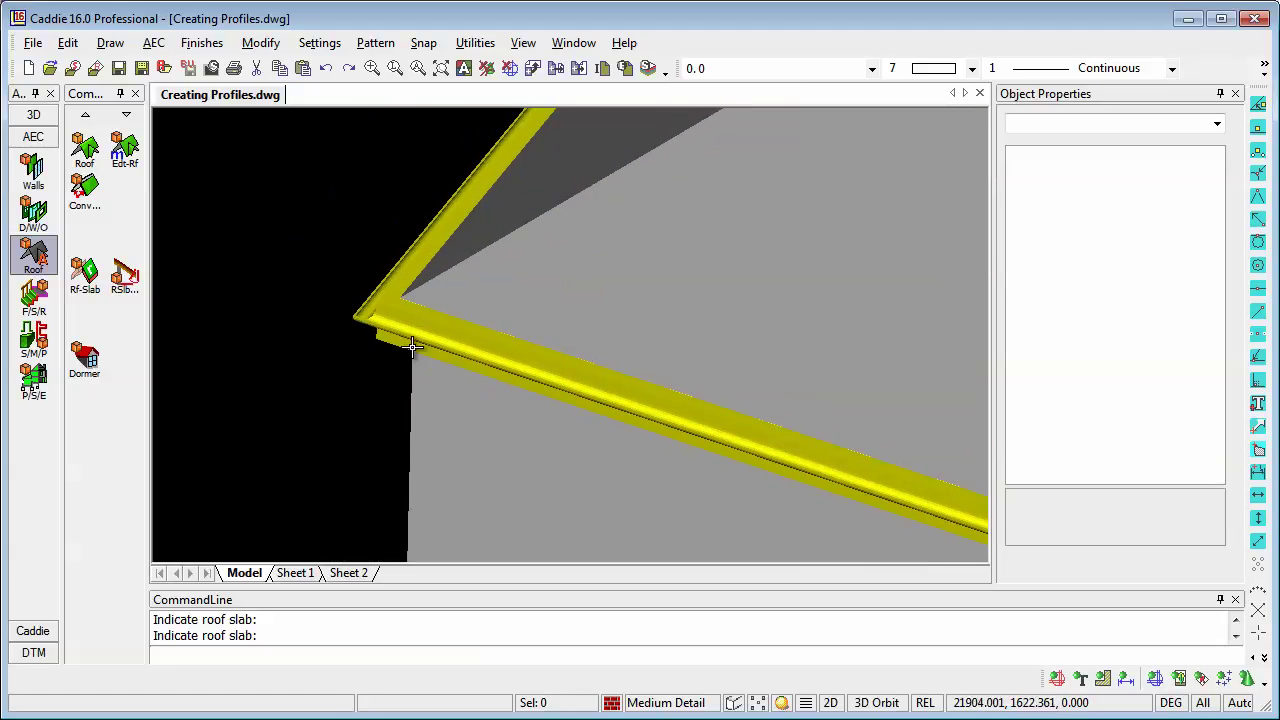
pyautogui.scroll(1, 352, 338)
pyautogui.moveTo(357, 280)
pyautogui.mouseDown(button='middle')
pyautogui.moveTo(460, 349)
pyautogui.moveTo(446, 257)
pyautogui.moveTo(512, 401)
pyautogui.moveTo(471, 329)
pyautogui.mouseUp(button='middle')
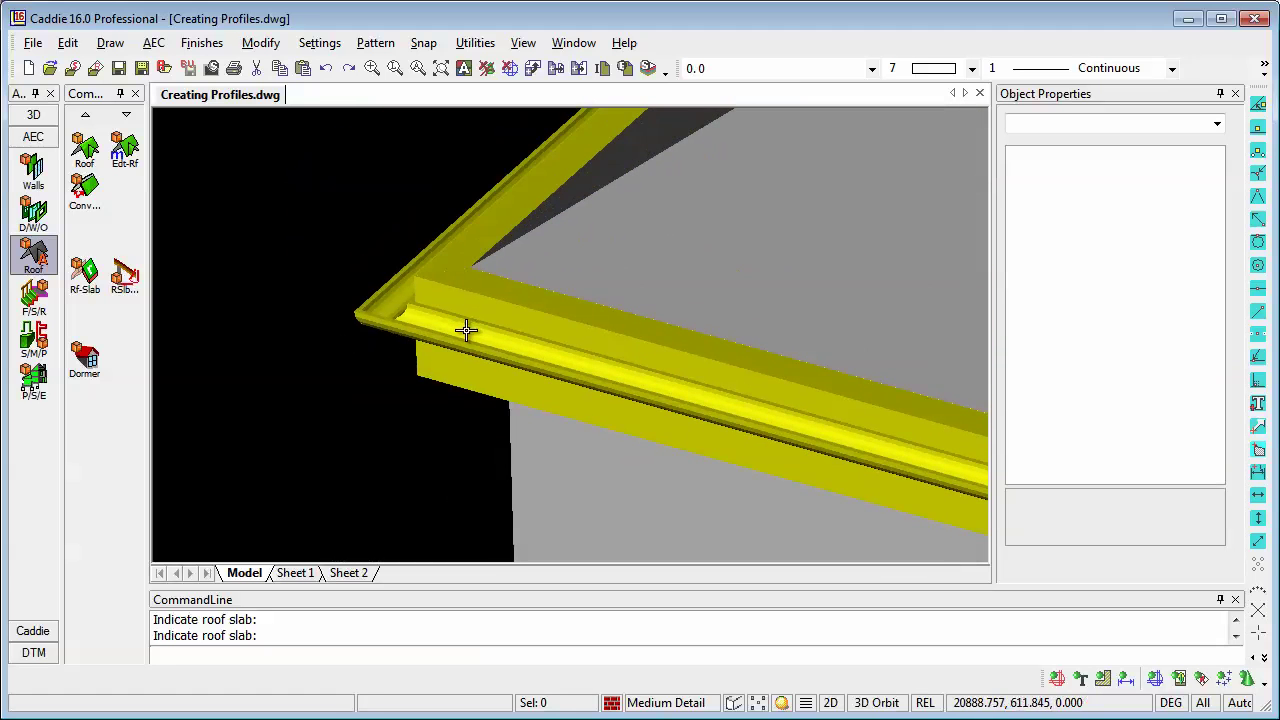
pyautogui.scroll(-1, 510, 350)
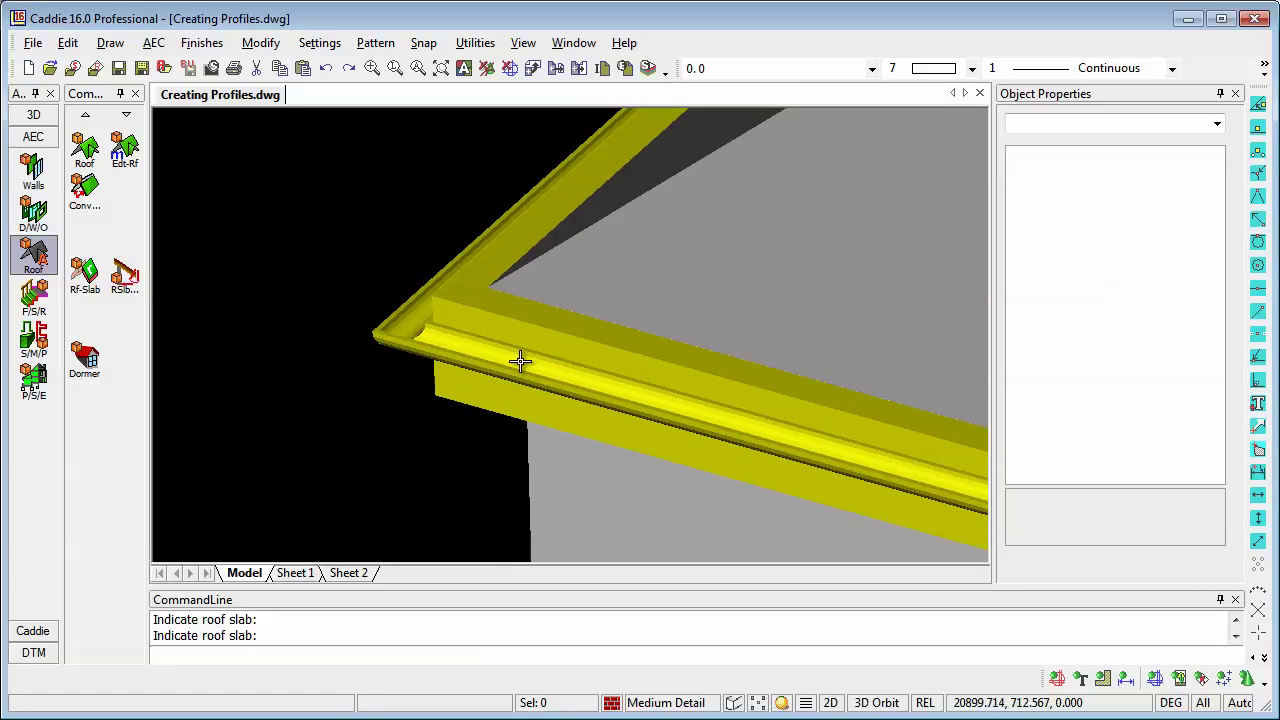
pyautogui.scroll(-1, 522, 357)
pyautogui.scroll(-1, 528, 352)
pyautogui.scroll(-1, 480, 346)
pyautogui.scroll(1, 425, 340)
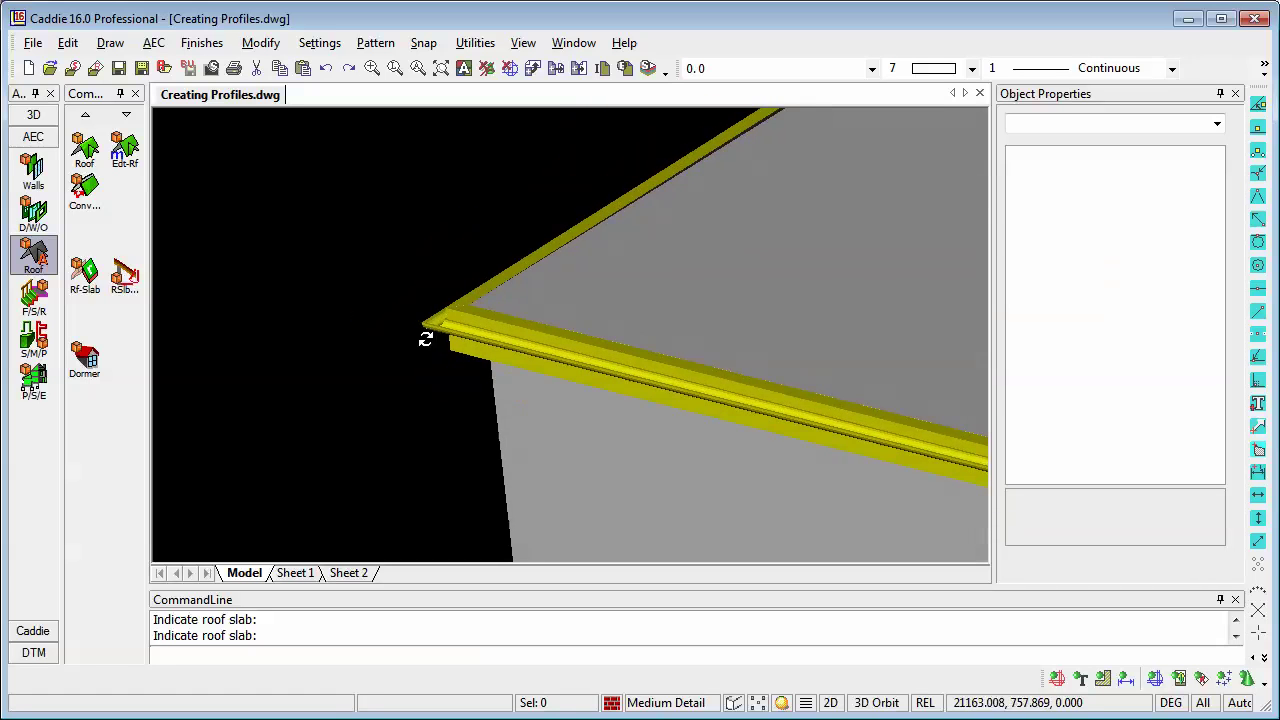
pyautogui.moveTo(597, 426); pyautogui.dragTo(548, 471, button='middle')
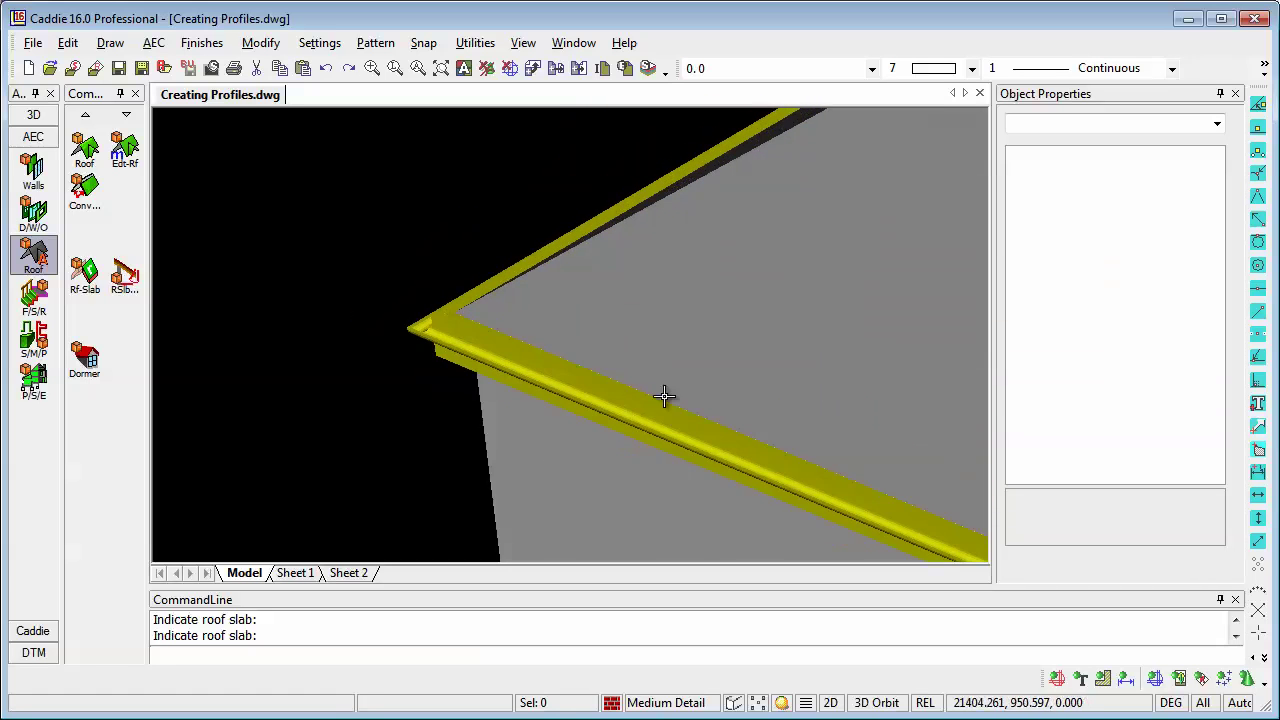